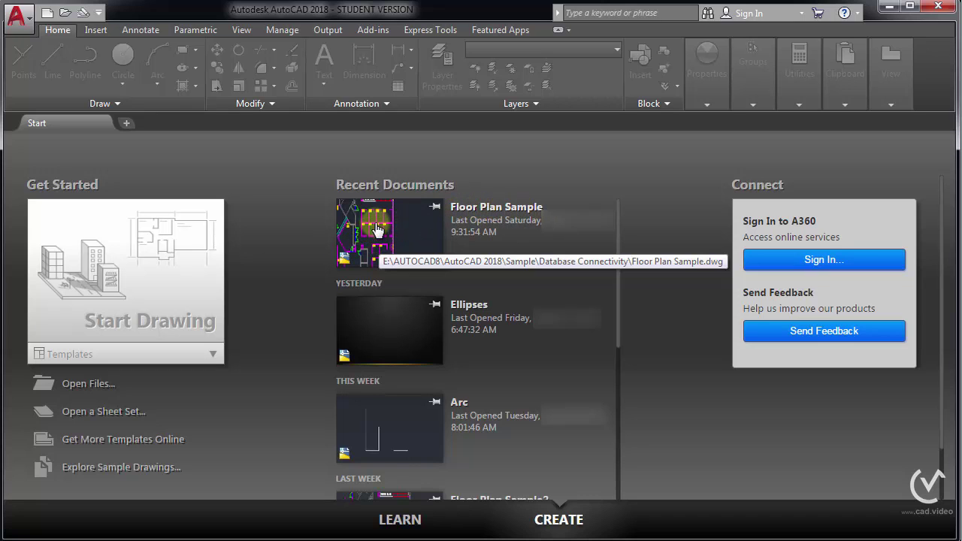
Open the Floor Plan Sample drawing from Recent Documents on the Start tab.
{"action": "left_click", "coordinate": [374, 229]}
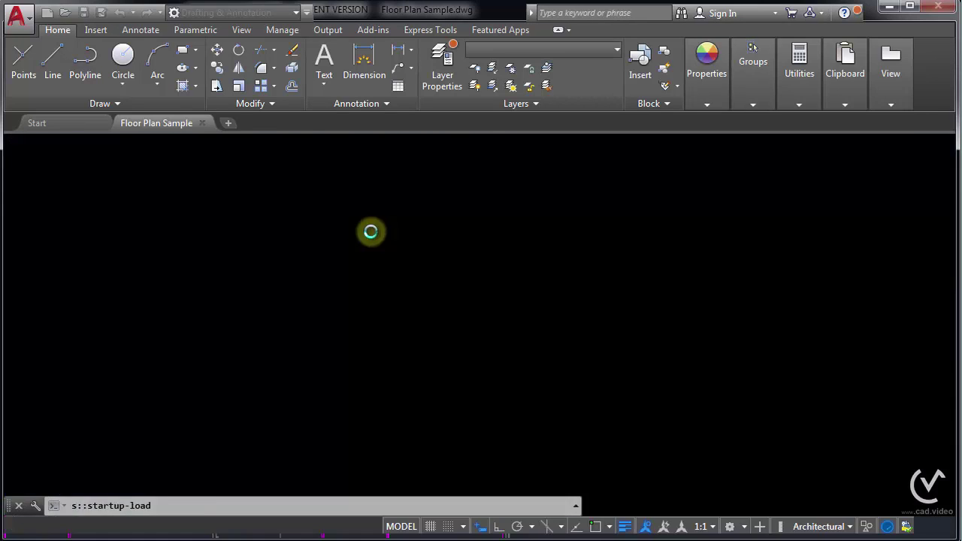
Zoom to the whole floor plan, then pan and zoom in on cubicle 6090's chair and desk.
{"action": "scroll", "coordinate": [370, 232], "scroll_direction": "down", "scroll_amount": 3}
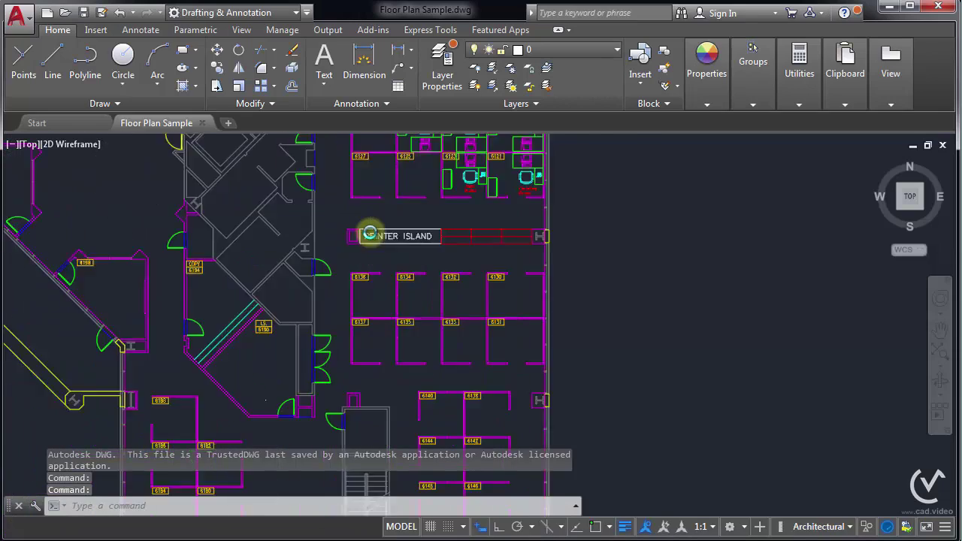
{"action": "middle_click", "coordinate": [367, 232]}
{"action": "middle_click", "coordinate": [367, 232]}
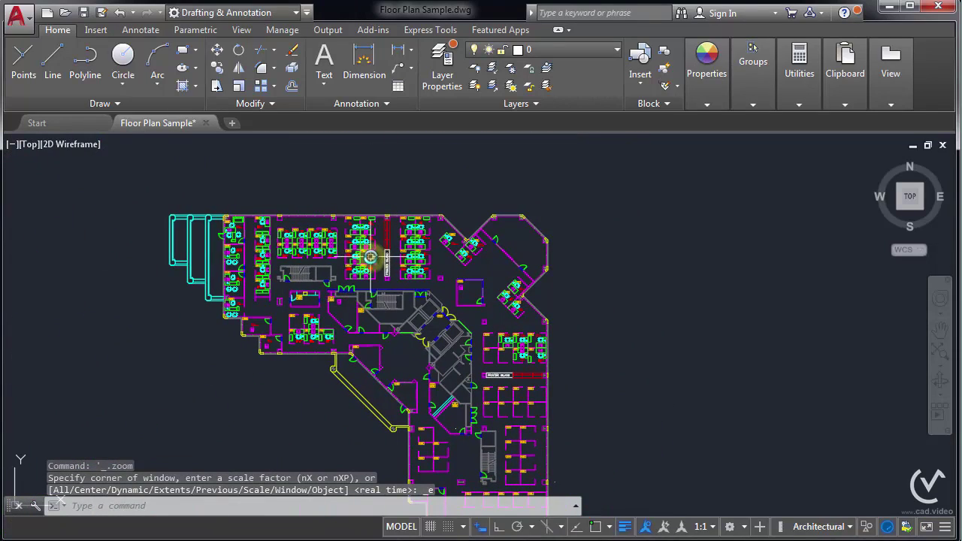
{"action": "scroll", "coordinate": [367, 272], "scroll_direction": "up", "scroll_amount": 6}
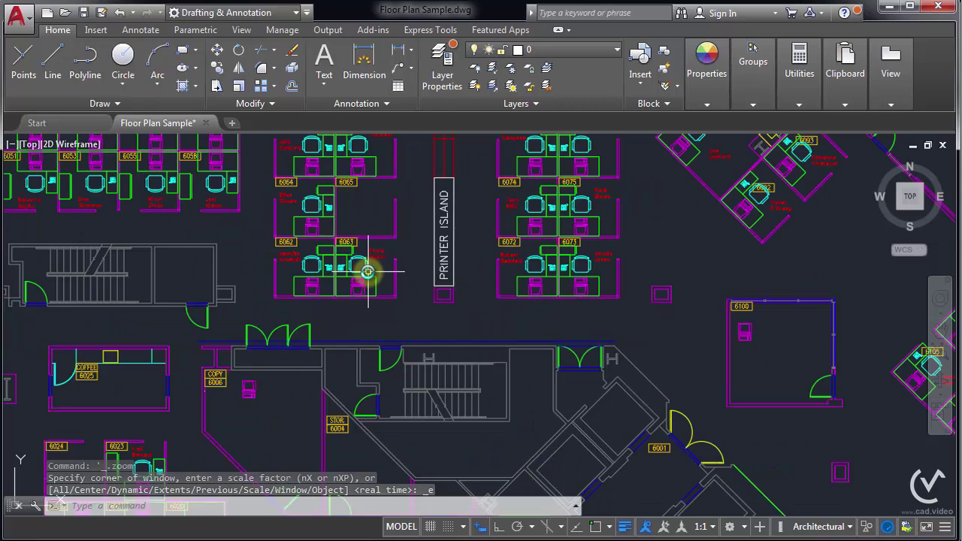
{"action": "middle_click_drag", "start_coordinate": [413, 248], "coordinate": [254, 343]}
{"action": "scroll", "coordinate": [367, 290], "scroll_direction": "up", "scroll_amount": 4}
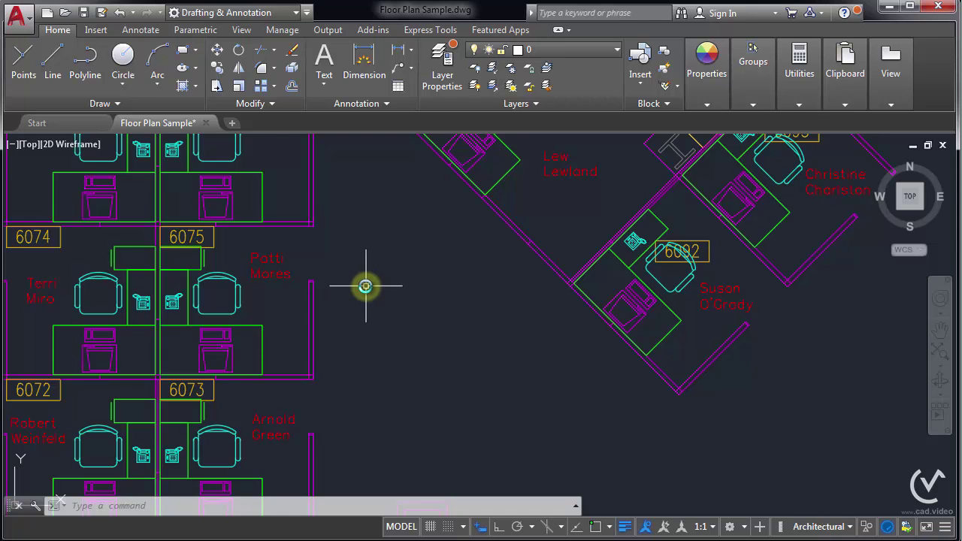
{"action": "scroll", "coordinate": [365, 284], "scroll_direction": "down", "scroll_amount": 4}
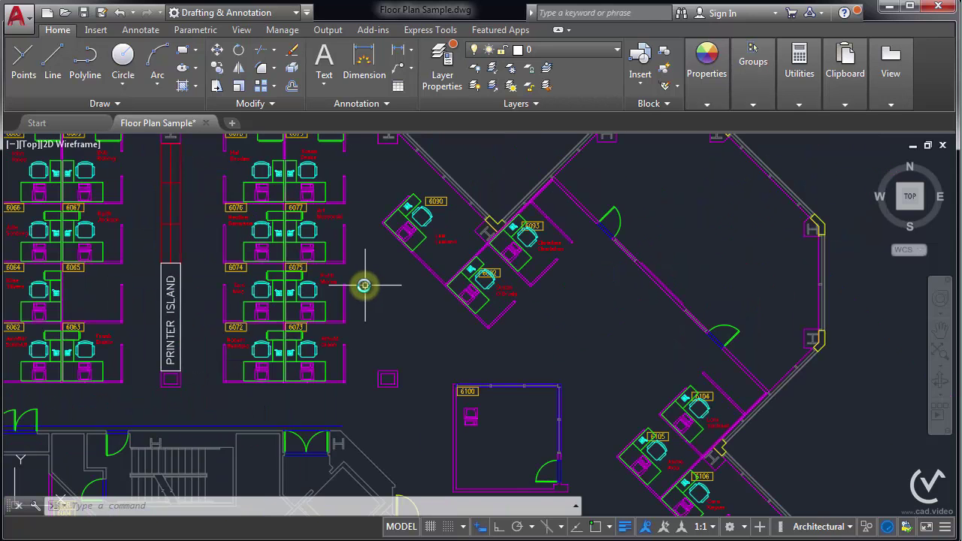
{"action": "middle_click_drag", "start_coordinate": [366, 281], "coordinate": [378, 337]}
{"action": "scroll", "coordinate": [429, 288], "scroll_direction": "up", "scroll_amount": 4}
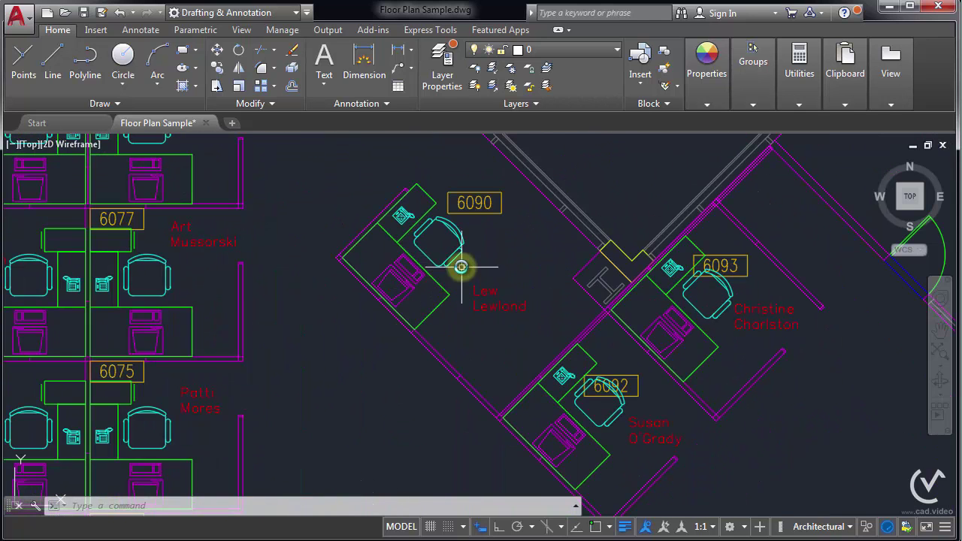
{"action": "scroll", "coordinate": [354, 339], "scroll_direction": "up", "scroll_amount": 2}
{"action": "scroll", "coordinate": [322, 300], "scroll_direction": "up", "scroll_amount": 2}
{"action": "scroll", "coordinate": [351, 344], "scroll_direction": "down", "scroll_amount": 4}
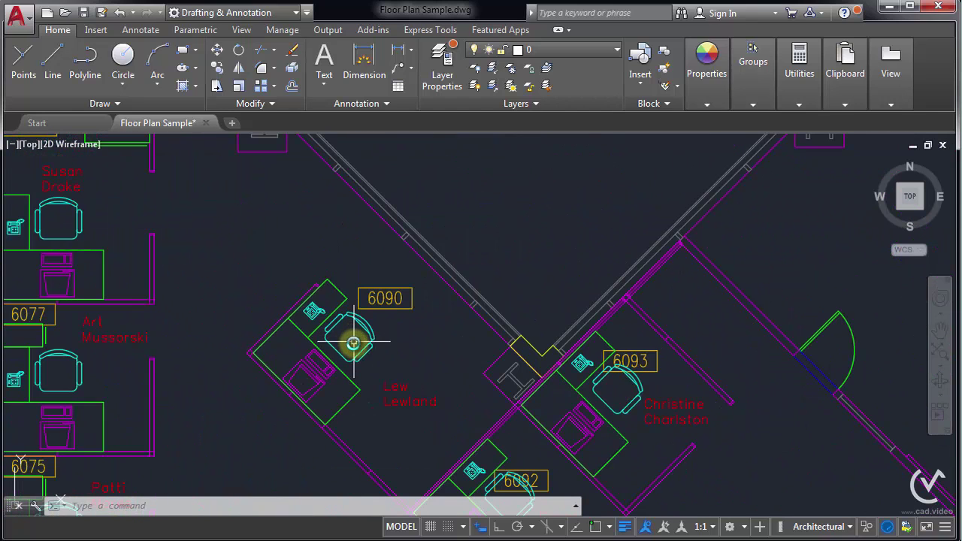
{"action": "scroll", "coordinate": [351, 340], "scroll_direction": "up", "scroll_amount": 2}
{"action": "type", "text": "RO"}
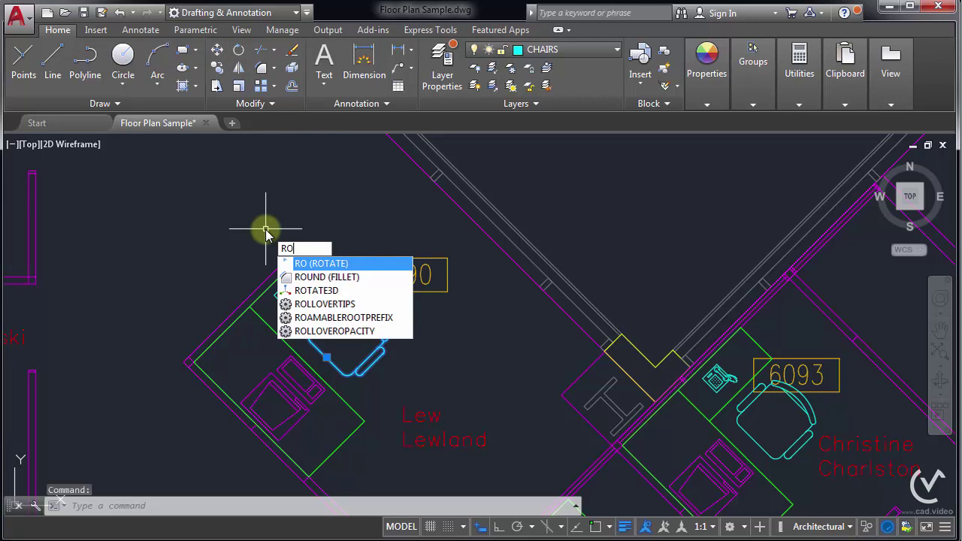
Try a rotation of the cubicle 6090 chair about its centre, then undo it.
{"action": "key", "text": "Return"}
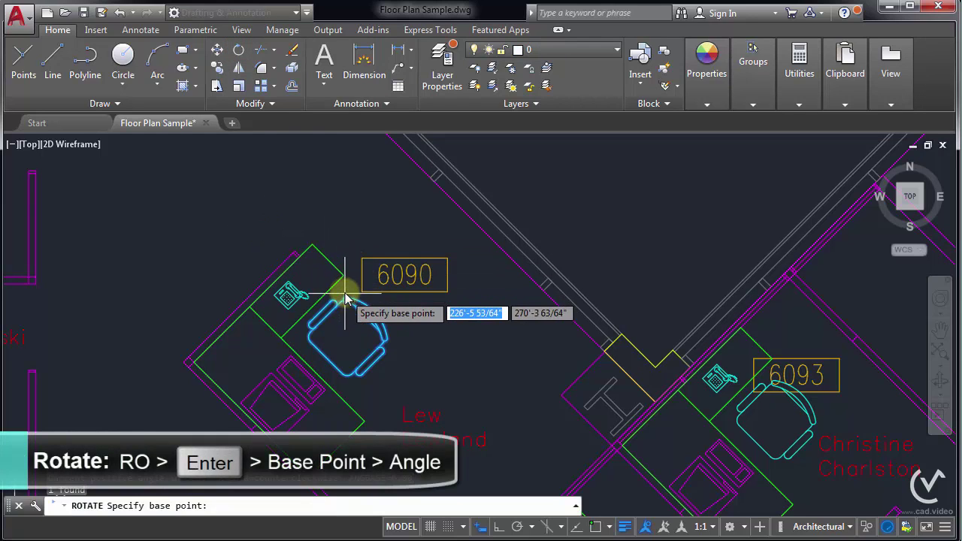
{"action": "left_click", "coordinate": [350, 343]}
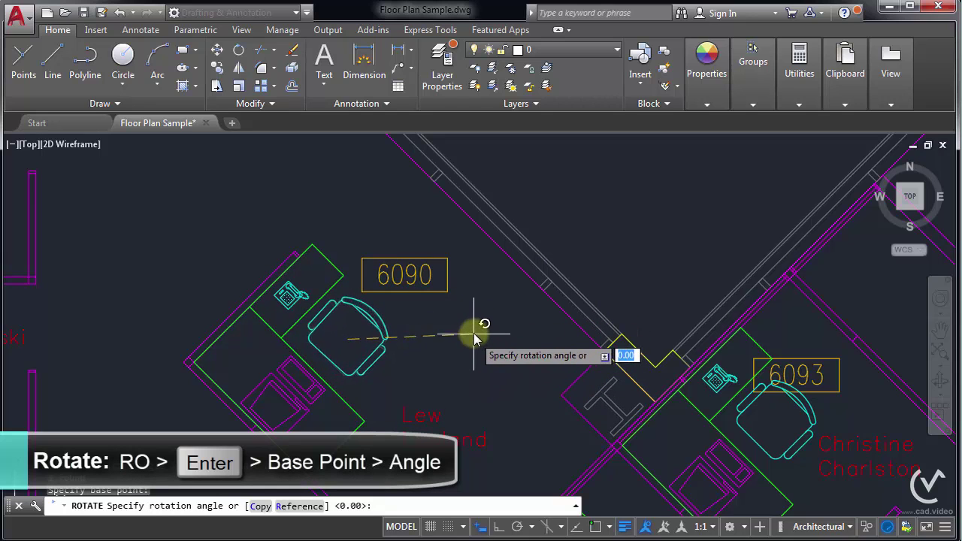
{"action": "left_click", "coordinate": [476, 305]}
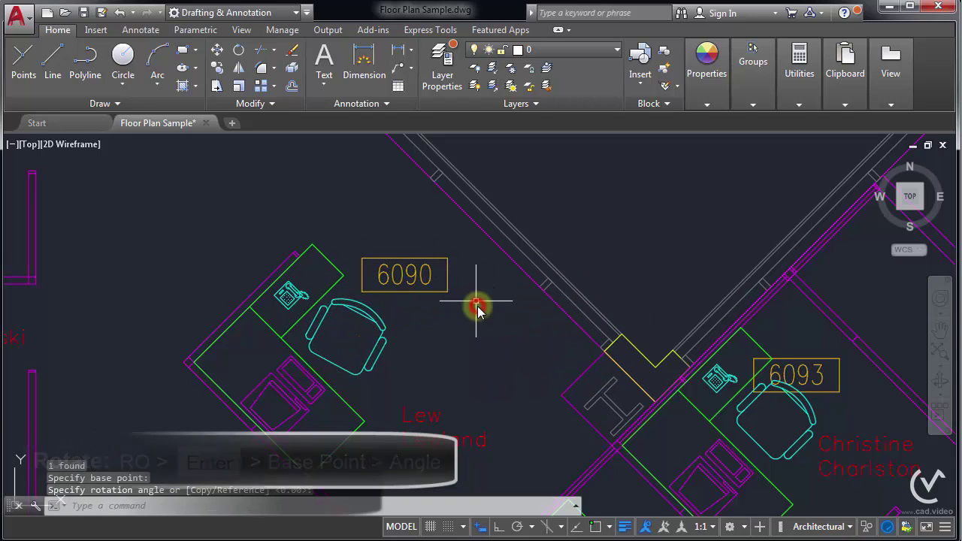
{"action": "key", "text": "ctrl+z"}
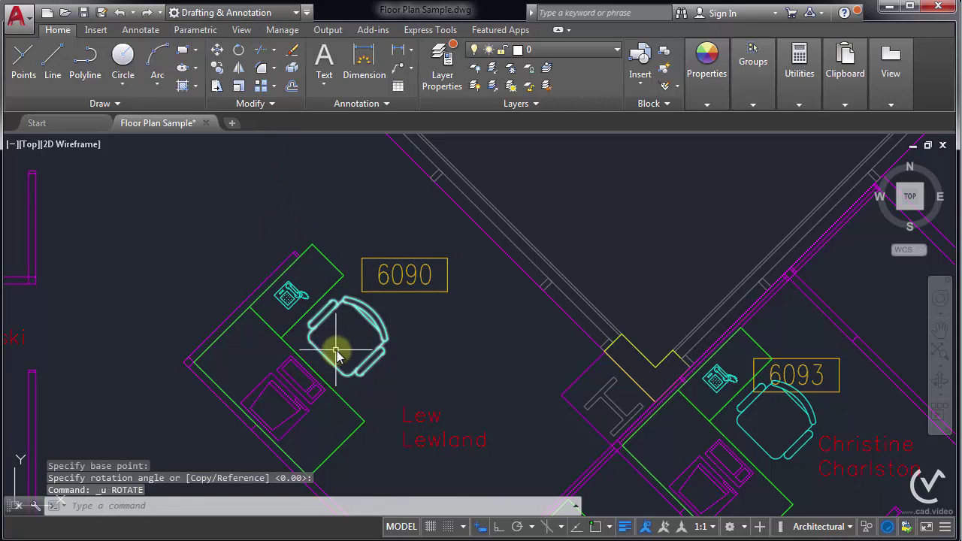
Rotate the 6090 chair 45 degrees about its centre.
{"action": "left_click", "coordinate": [317, 339]}
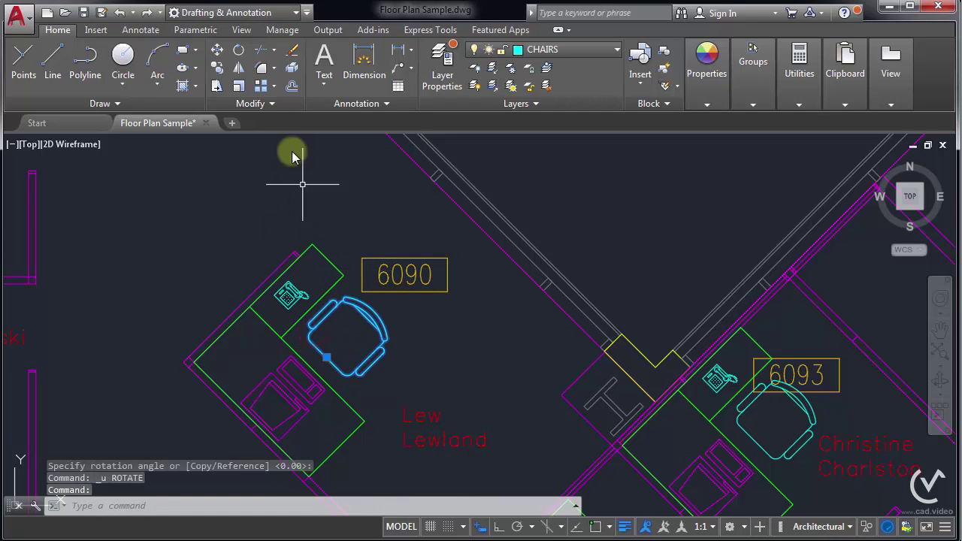
{"action": "left_click", "coordinate": [240, 51]}
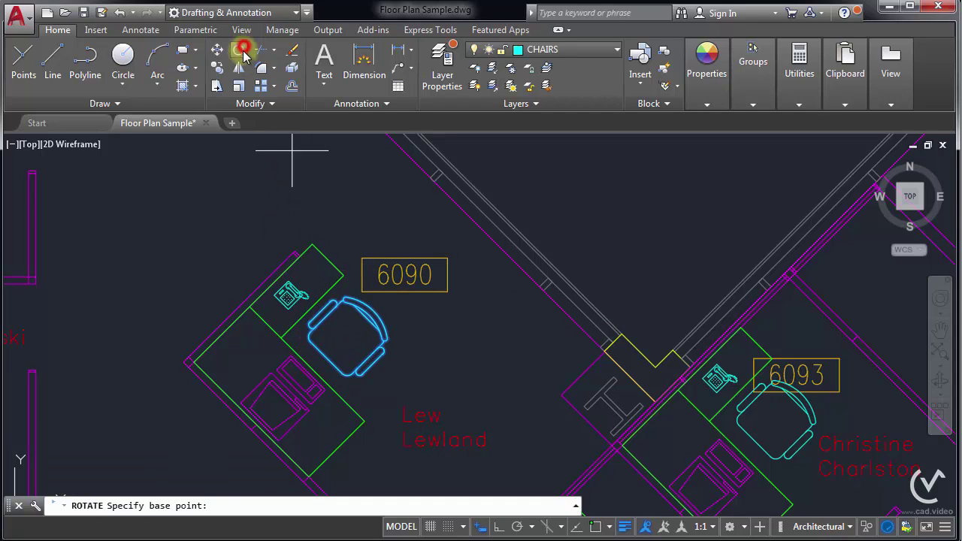
{"action": "left_click", "coordinate": [344, 338]}
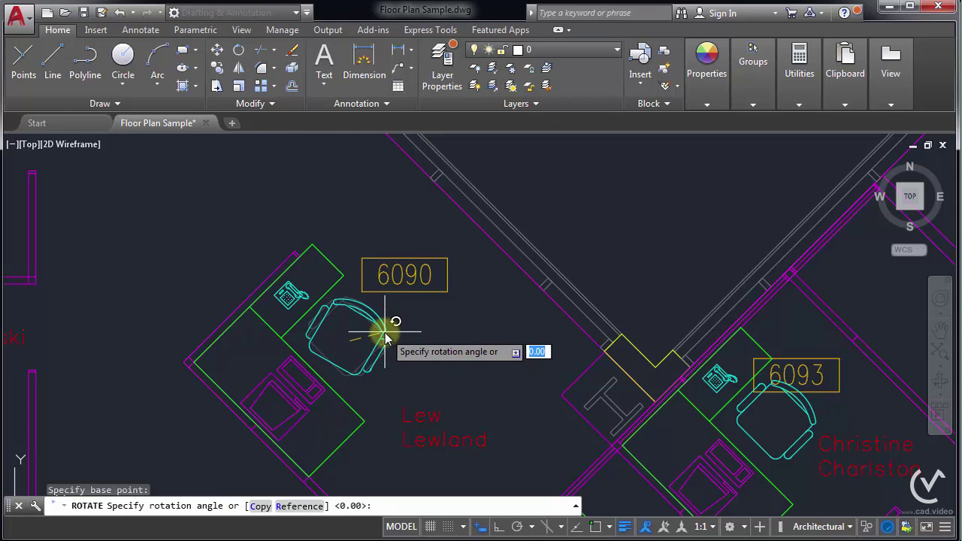
{"action": "key", "text": "Return"}
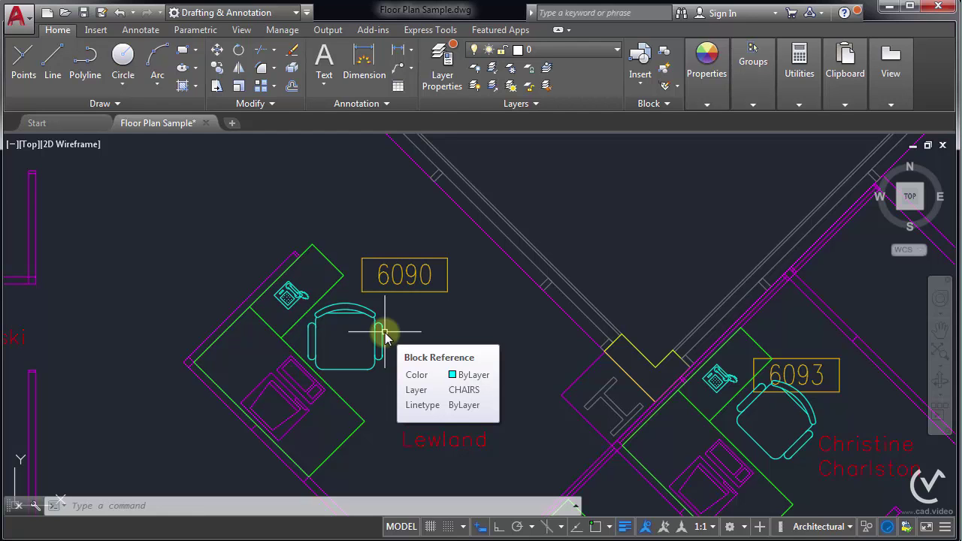
Pan and zoom to show cubicles 6072–6079 and 6090–6093.
{"action": "scroll", "coordinate": [383, 331], "scroll_direction": "down", "scroll_amount": 3}
{"action": "scroll", "coordinate": [368, 353], "scroll_direction": "down", "scroll_amount": 2}
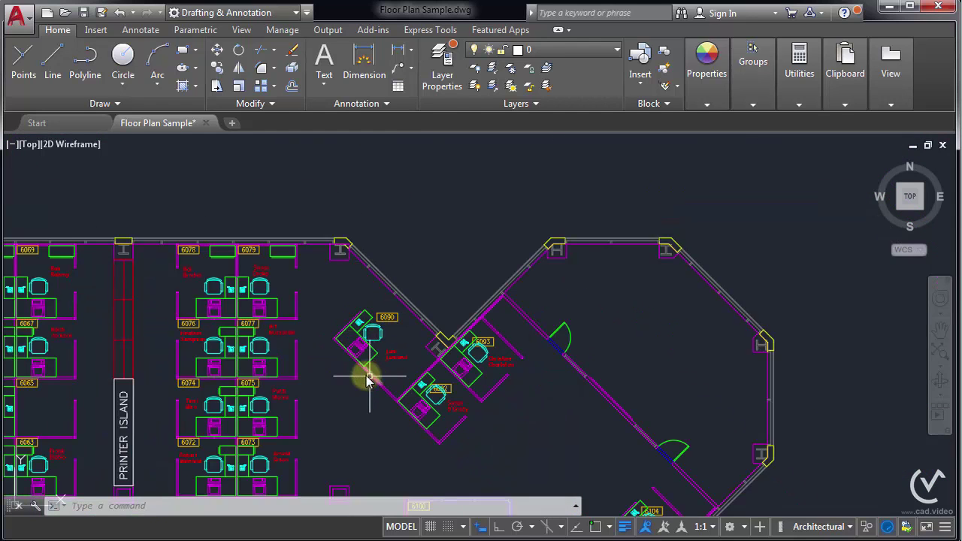
{"action": "scroll", "coordinate": [353, 315], "scroll_direction": "up", "scroll_amount": 1}
{"action": "scroll", "coordinate": [389, 354], "scroll_direction": "up", "scroll_amount": 1}
{"action": "middle_click_drag", "start_coordinate": [389, 354], "coordinate": [354, 296]}
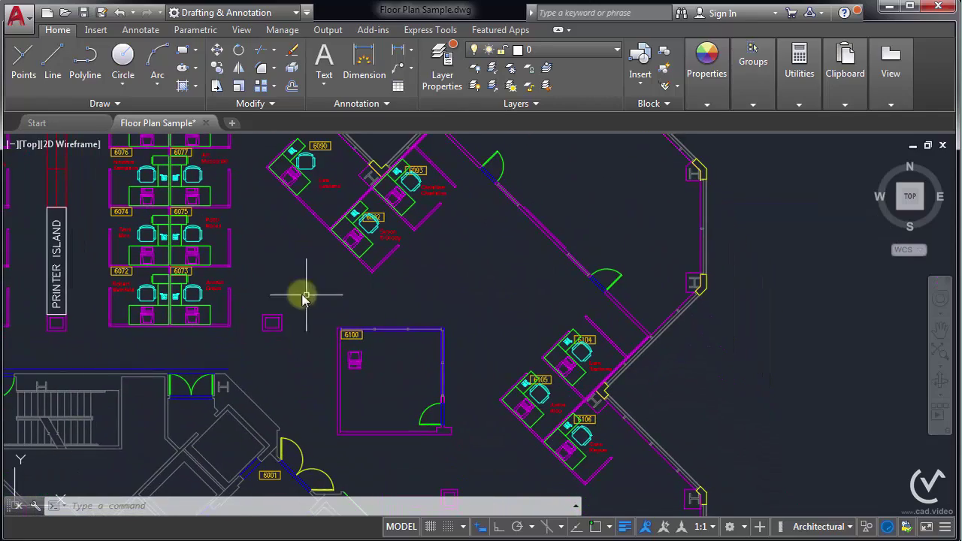
{"action": "mouse_move", "coordinate": [248, 259]}
{"action": "middle_mouse_down"}
{"action": "mouse_move", "coordinate": [281, 318]}
{"action": "mouse_move", "coordinate": [299, 319]}
{"action": "middle_mouse_up"}
{"action": "scroll", "coordinate": [298, 320], "scroll_direction": "up", "scroll_amount": 2}
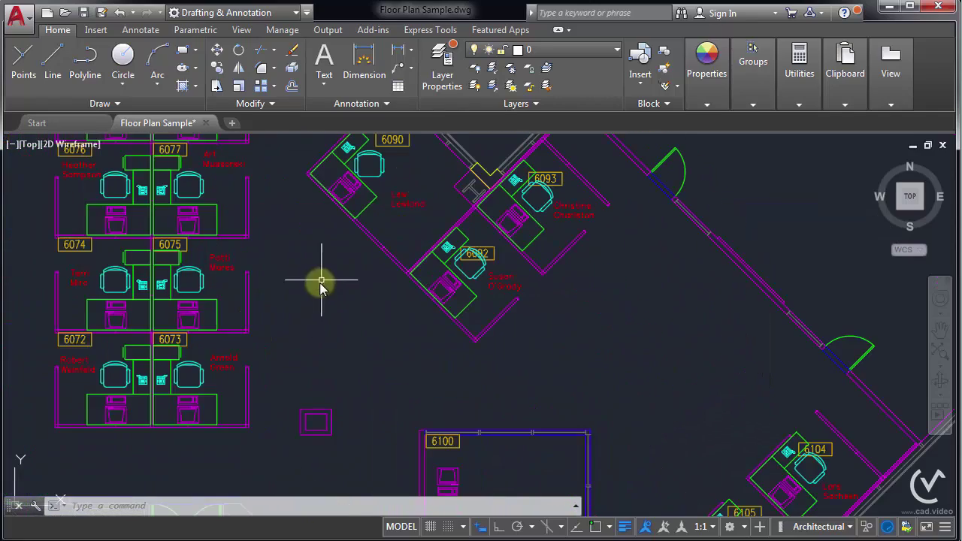
{"action": "middle_click_drag", "start_coordinate": [321, 284], "coordinate": [368, 384]}
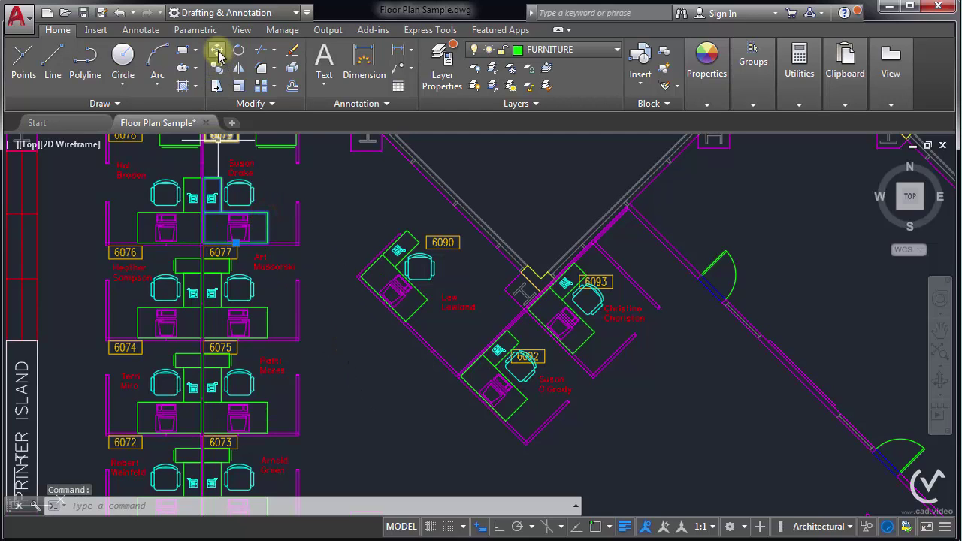
Move the L-shaped desk into the open floor space beside cubicle 6092.
{"action": "left_click", "coordinate": [216, 49]}
{"action": "left_click", "coordinate": [263, 220]}
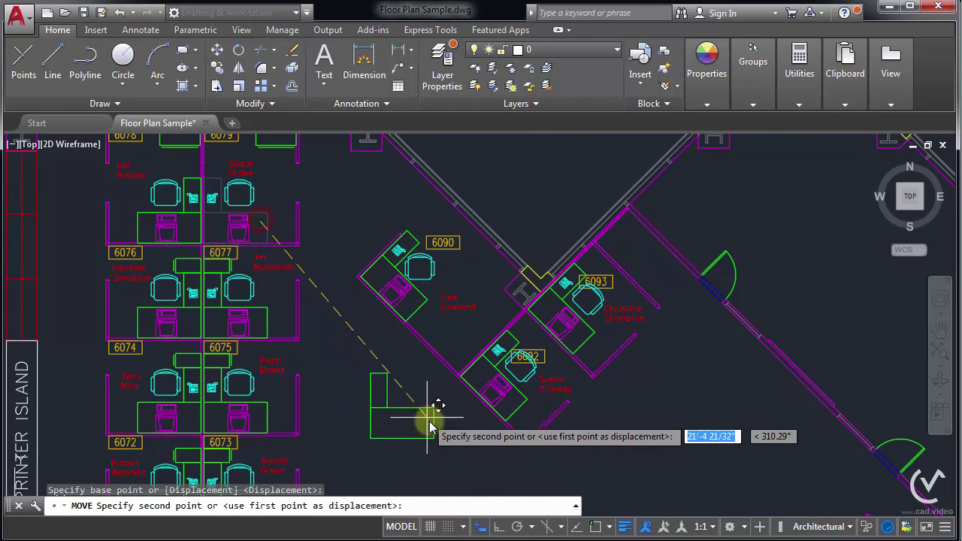
{"action": "left_click", "coordinate": [414, 393]}
{"action": "scroll", "coordinate": [410, 379], "scroll_direction": "up", "scroll_amount": 3}
{"action": "scroll", "coordinate": [410, 380], "scroll_direction": "down", "scroll_amount": 2}
{"action": "middle_click_drag", "start_coordinate": [408, 376], "coordinate": [390, 344]}
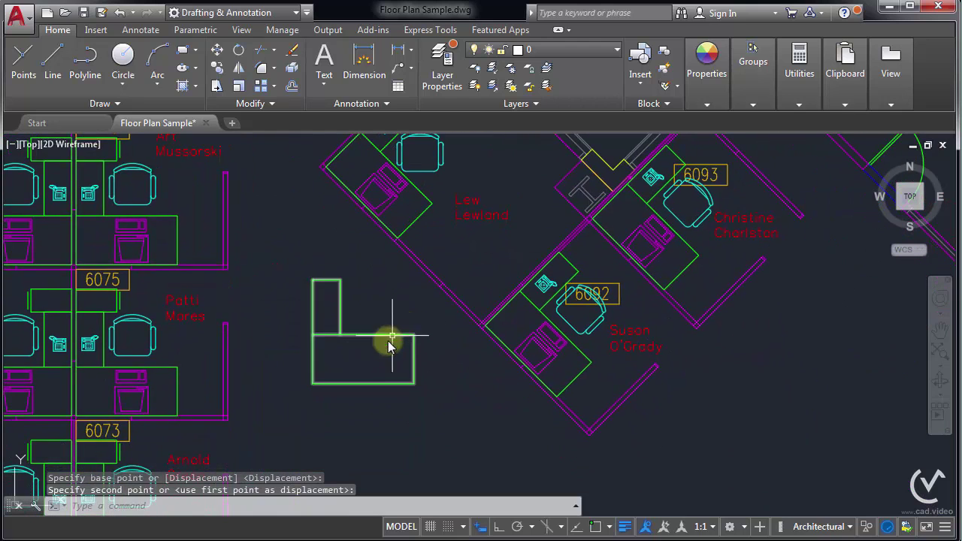
{"action": "scroll", "coordinate": [387, 343], "scroll_direction": "up", "scroll_amount": 2}
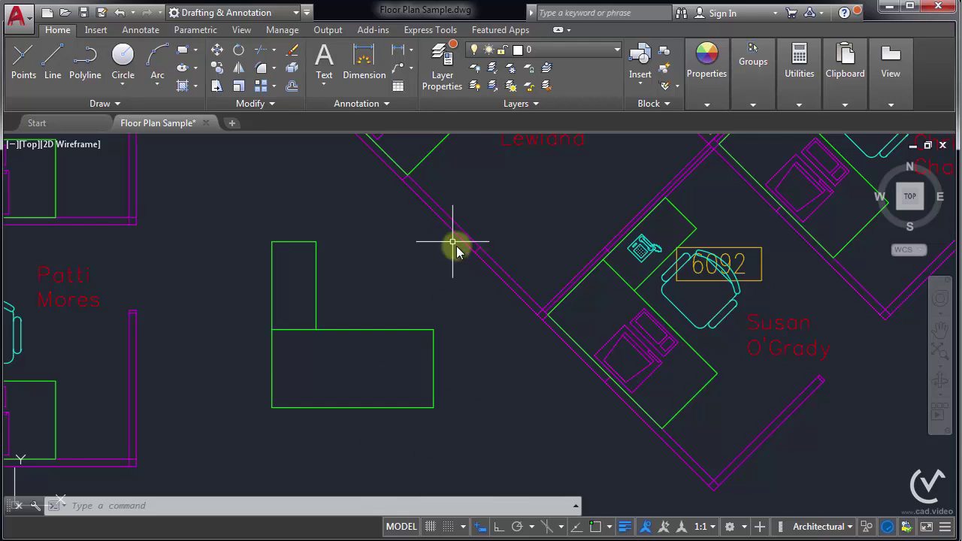
Start moving the L-shaped desk, using a Midpoint snap on its bottom edge as base point.
{"action": "left_click", "coordinate": [370, 331]}
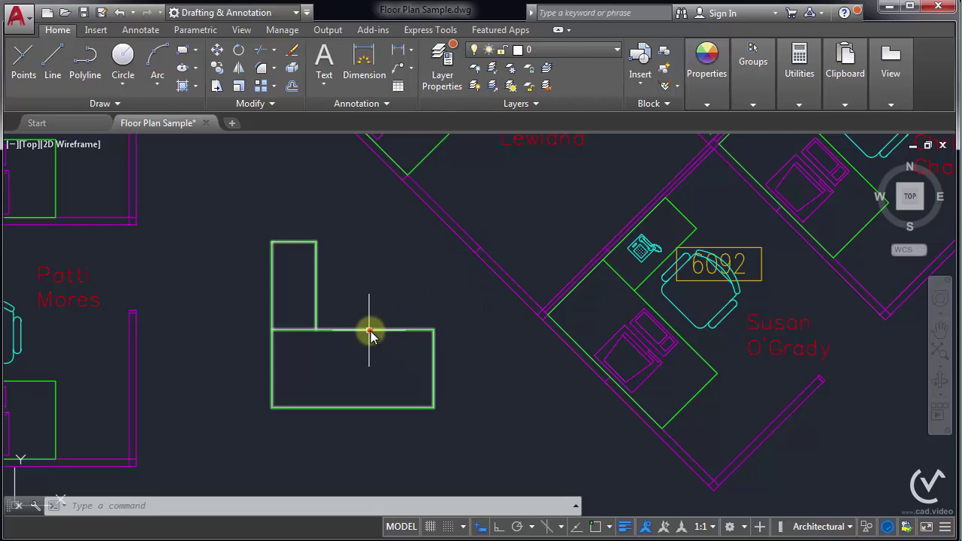
{"action": "left_click", "coordinate": [217, 55]}
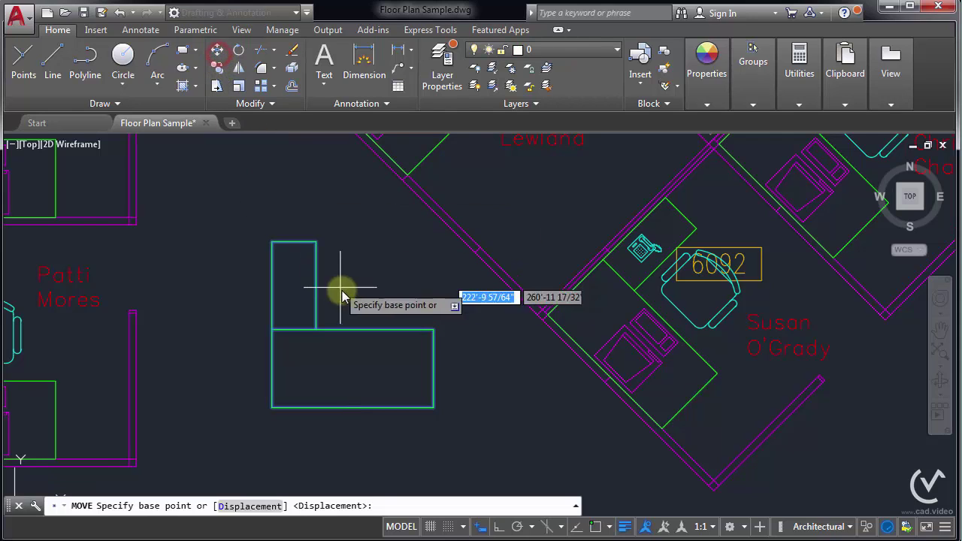
{"action": "right_click", "coordinate": [350, 348], "text": "shift"}
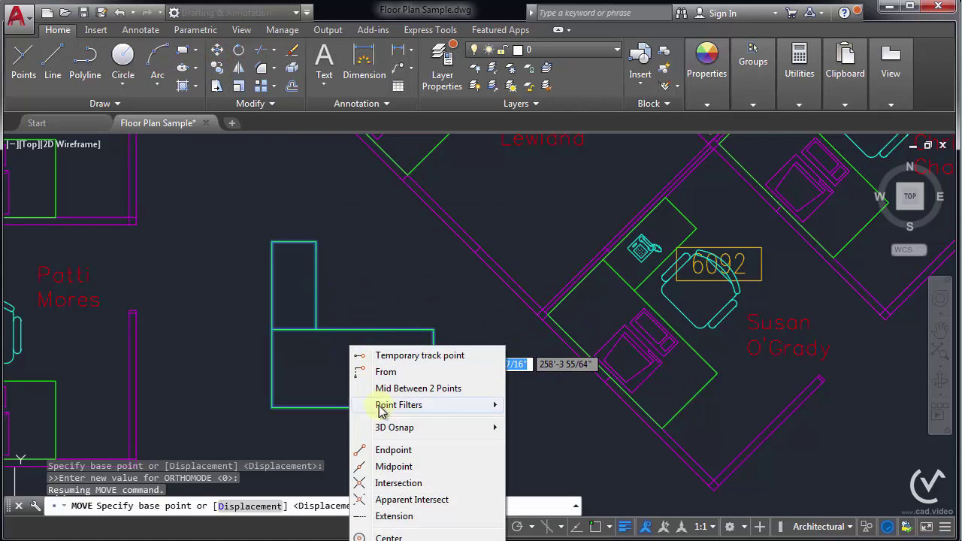
{"action": "left_click", "coordinate": [394, 467]}
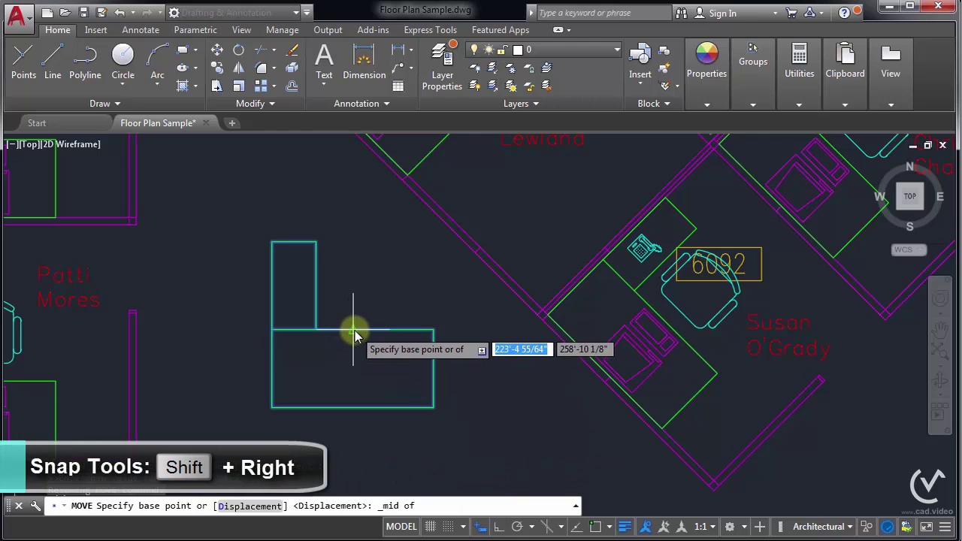
{"action": "left_click", "coordinate": [353, 407]}
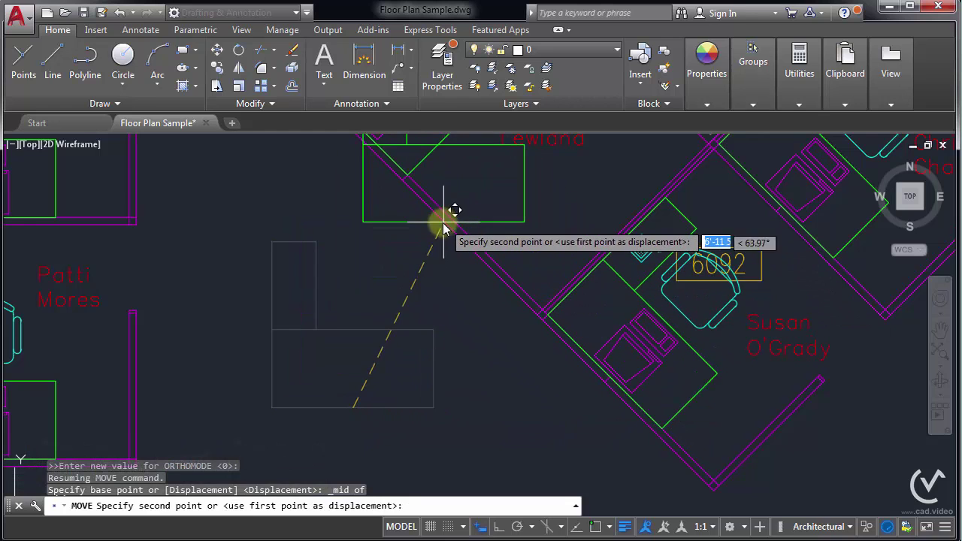
Place the desk on the angled wall's end using an Endpoint snap.
{"action": "right_click", "coordinate": [455, 269], "text": "shift"}
{"action": "left_click", "coordinate": [494, 371]}
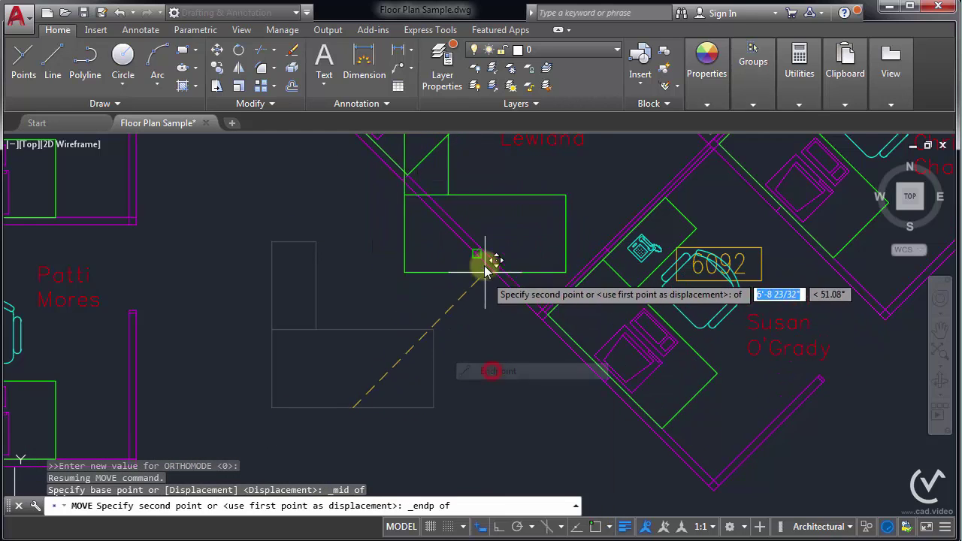
{"action": "scroll", "coordinate": [481, 259], "scroll_direction": "up", "scroll_amount": 3}
{"action": "scroll", "coordinate": [451, 220], "scroll_direction": "up", "scroll_amount": 2}
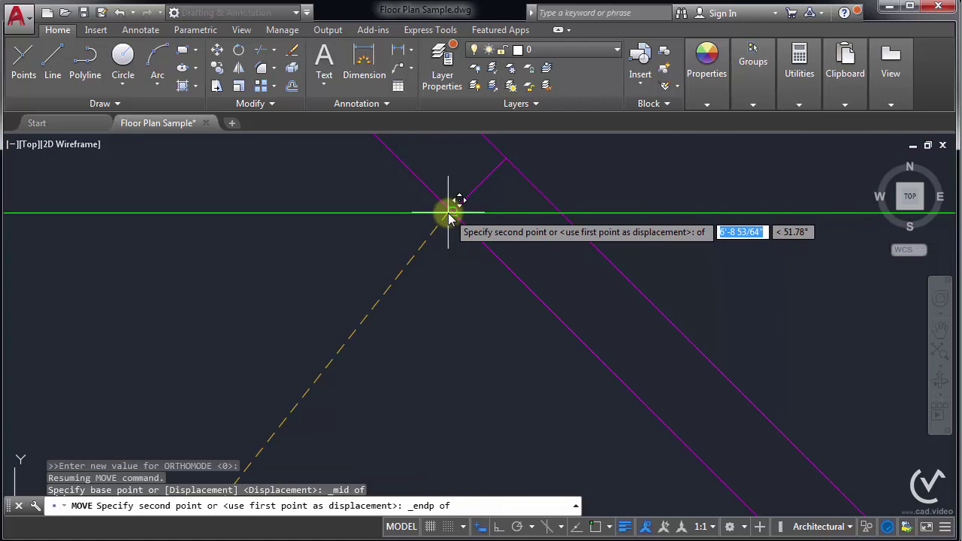
{"action": "left_click", "coordinate": [451, 220]}
{"action": "scroll", "coordinate": [448, 233], "scroll_direction": "down", "scroll_amount": 2}
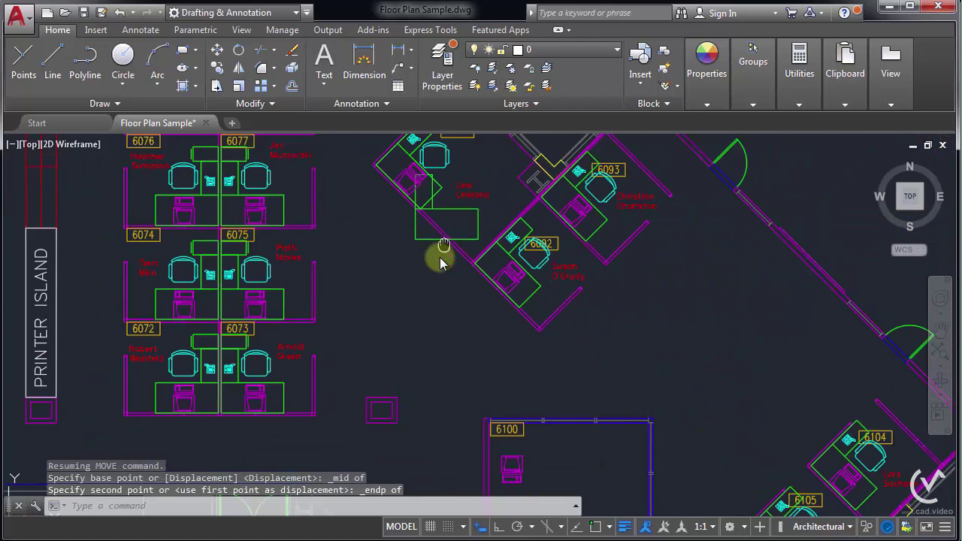
{"action": "scroll", "coordinate": [432, 267], "scroll_direction": "up", "scroll_amount": 4}
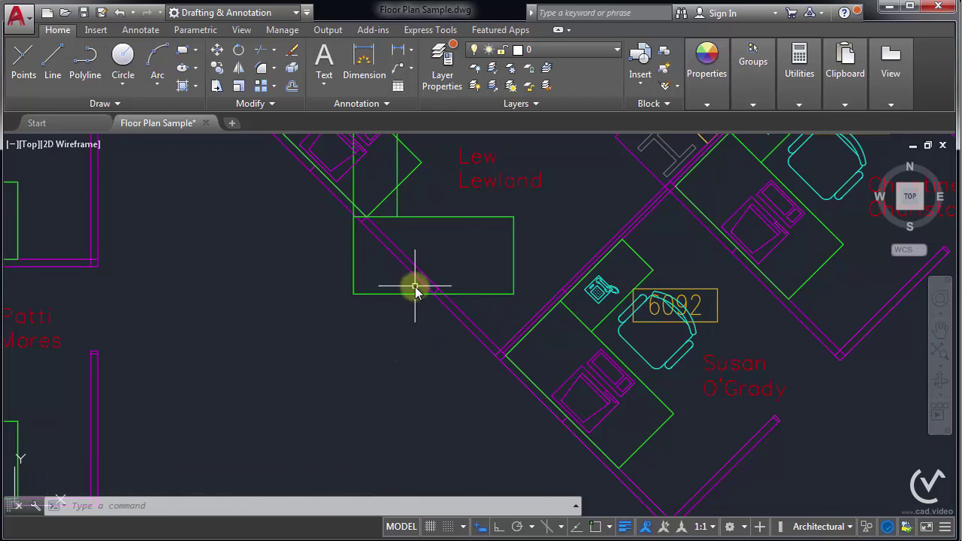
Toggle OSNAP with F3 and check the enabled modes in the status-bar Object Snap list.
{"action": "key", "text": "F3"}
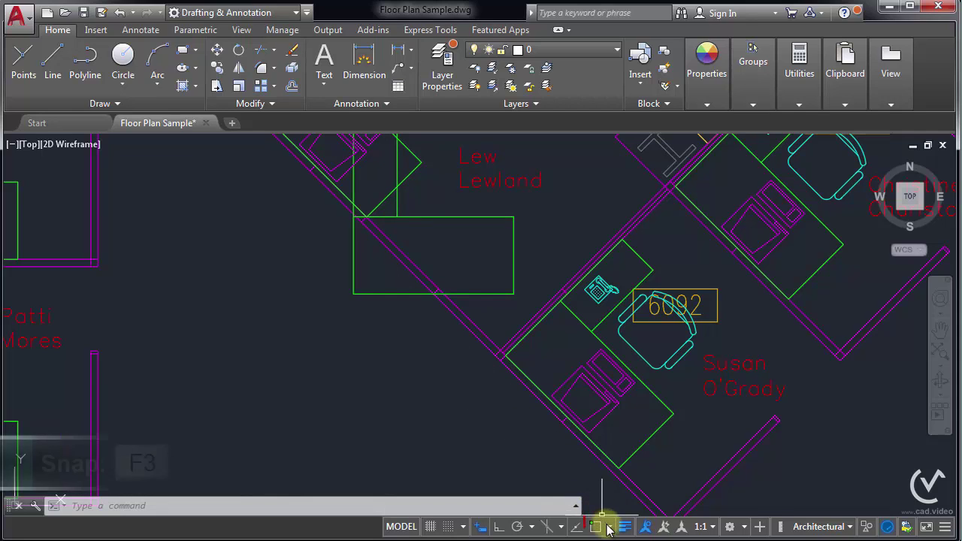
{"action": "left_click", "coordinate": [610, 527]}
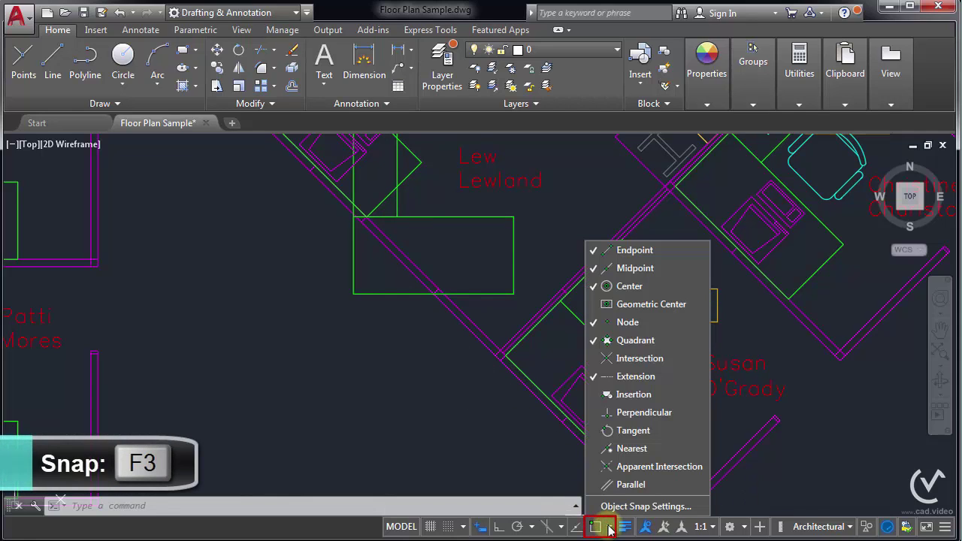
{"action": "left_click", "coordinate": [609, 526]}
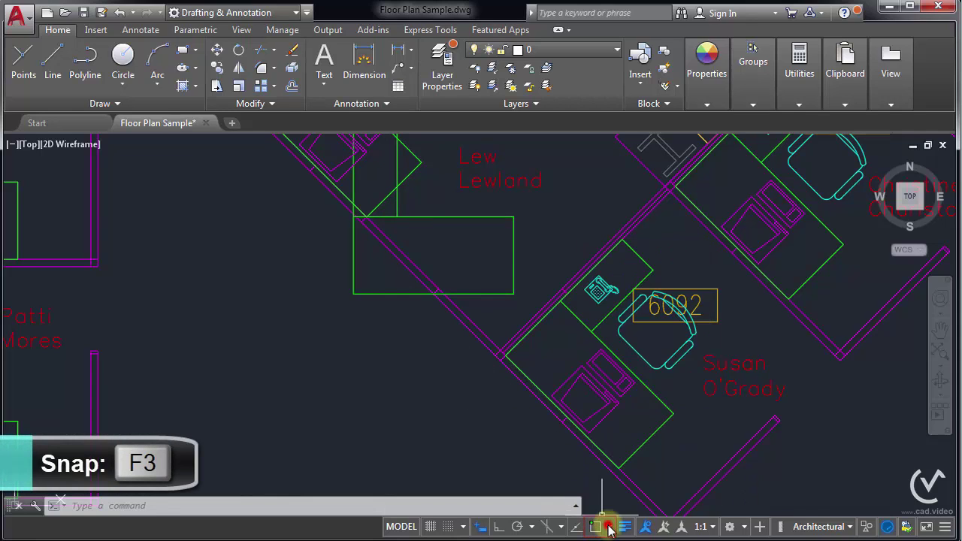
{"action": "middle_click_drag", "start_coordinate": [393, 266], "coordinate": [354, 318]}
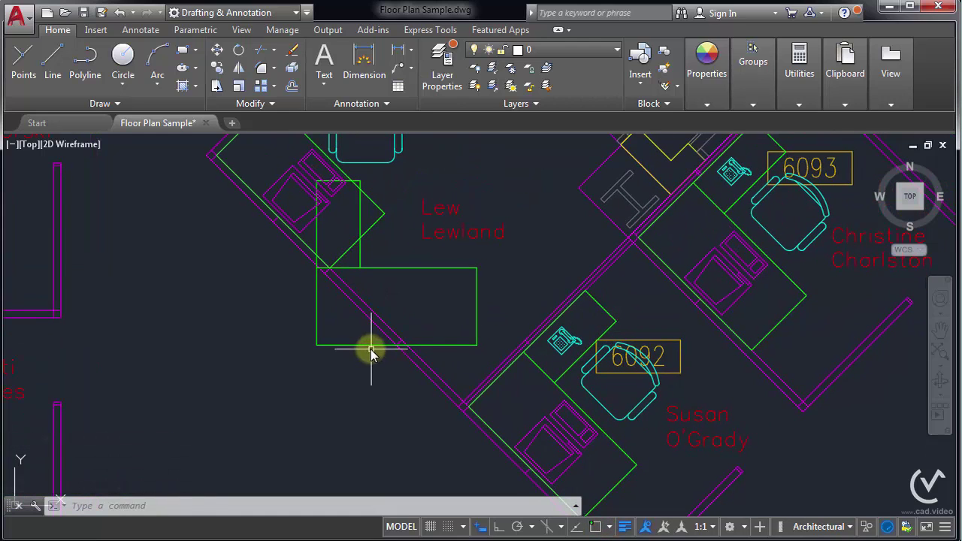
Start rotating the L-shaped desk with its pivot snapped to the desk–wall intersection.
{"action": "left_click", "coordinate": [359, 345]}
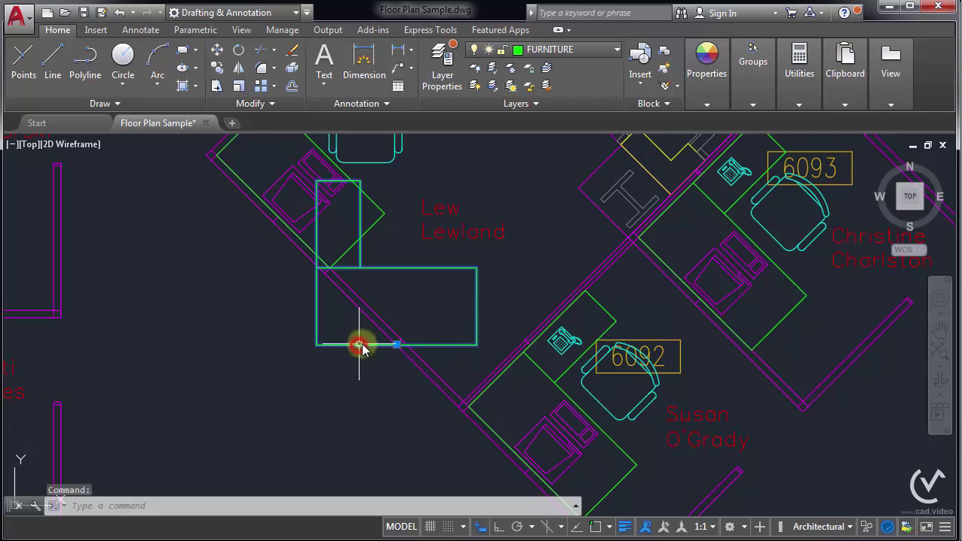
{"action": "scroll", "coordinate": [406, 347], "scroll_direction": "up", "scroll_amount": 2}
{"action": "scroll", "coordinate": [391, 353], "scroll_direction": "up", "scroll_amount": 4}
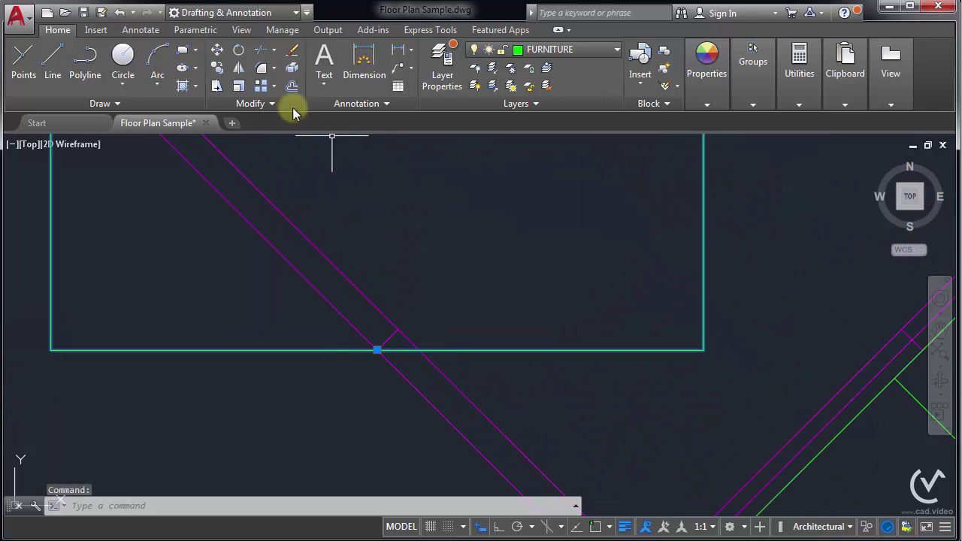
{"action": "left_click", "coordinate": [239, 60]}
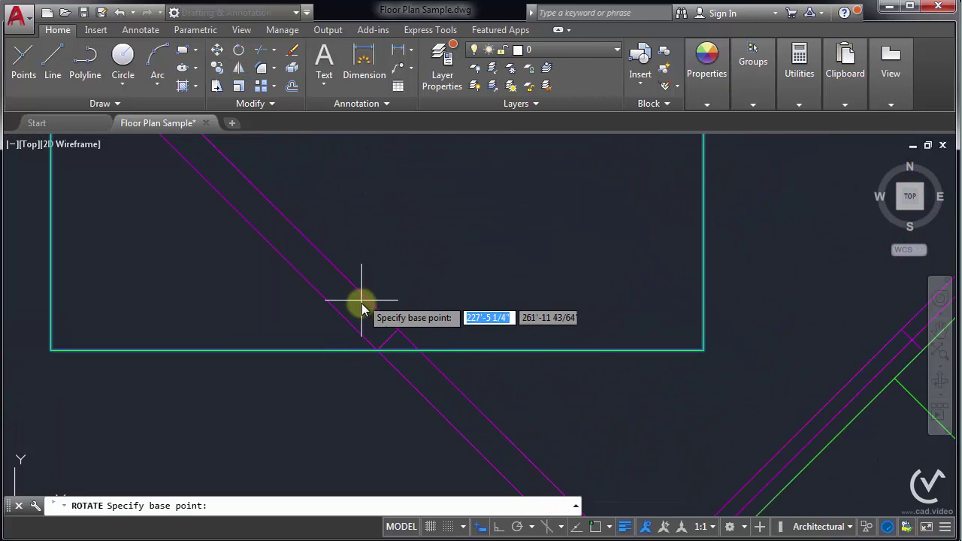
{"action": "right_click", "coordinate": [365, 354], "text": "shift"}
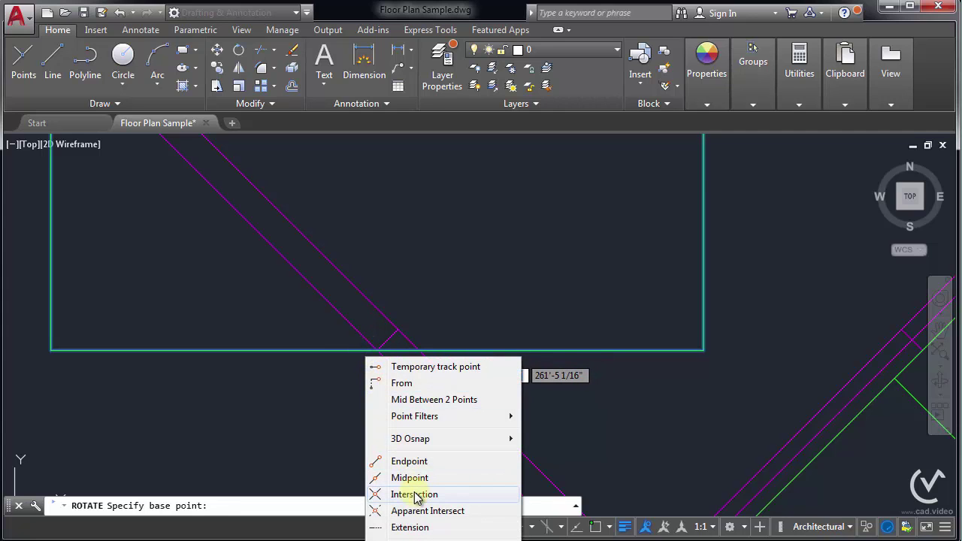
{"action": "left_click", "coordinate": [416, 495]}
{"action": "left_click", "coordinate": [382, 353]}
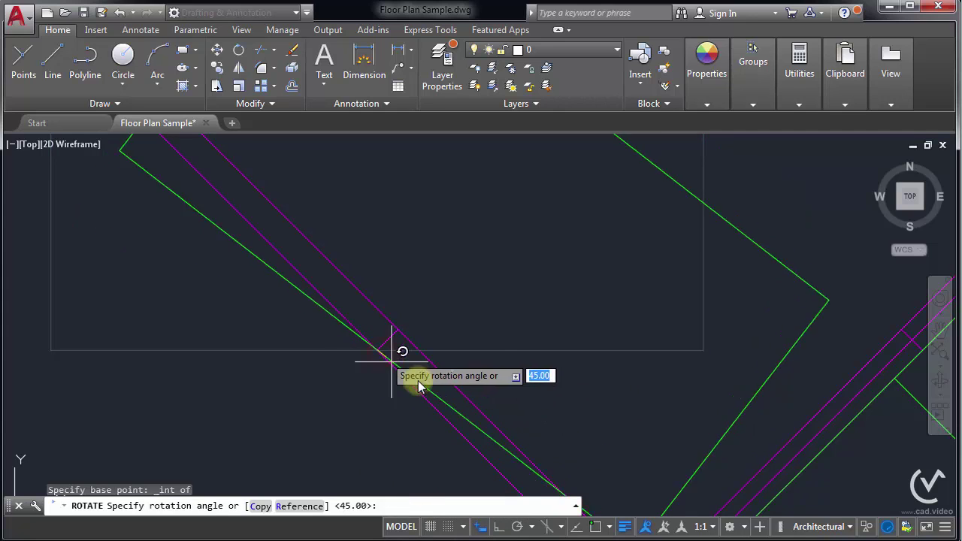
Set the rotation angle with an Endpoint snap on the angled wall so the desk aligns with it.
{"action": "scroll", "coordinate": [419, 386], "scroll_direction": "down", "scroll_amount": 3}
{"action": "scroll", "coordinate": [296, 254], "scroll_direction": "down", "scroll_amount": 1}
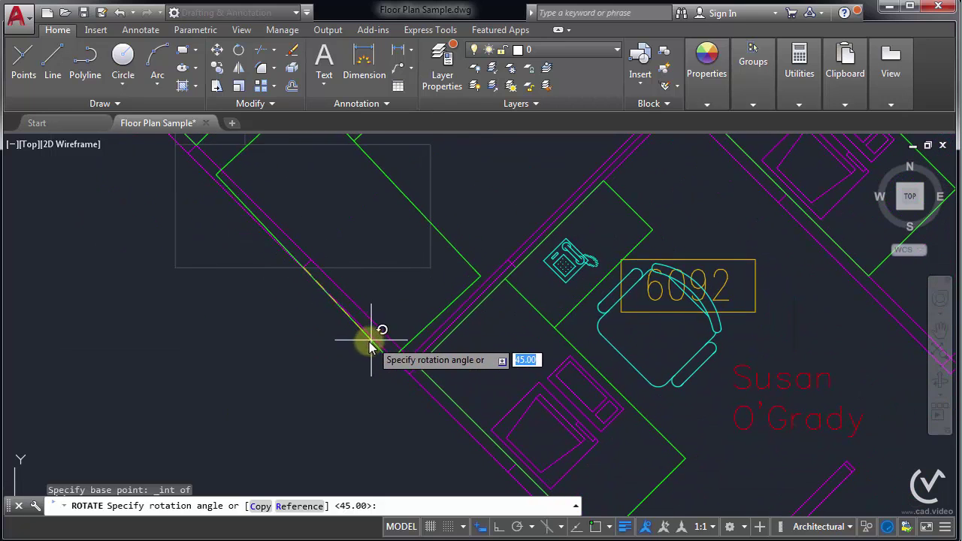
{"action": "scroll", "coordinate": [404, 365], "scroll_direction": "up", "scroll_amount": 2}
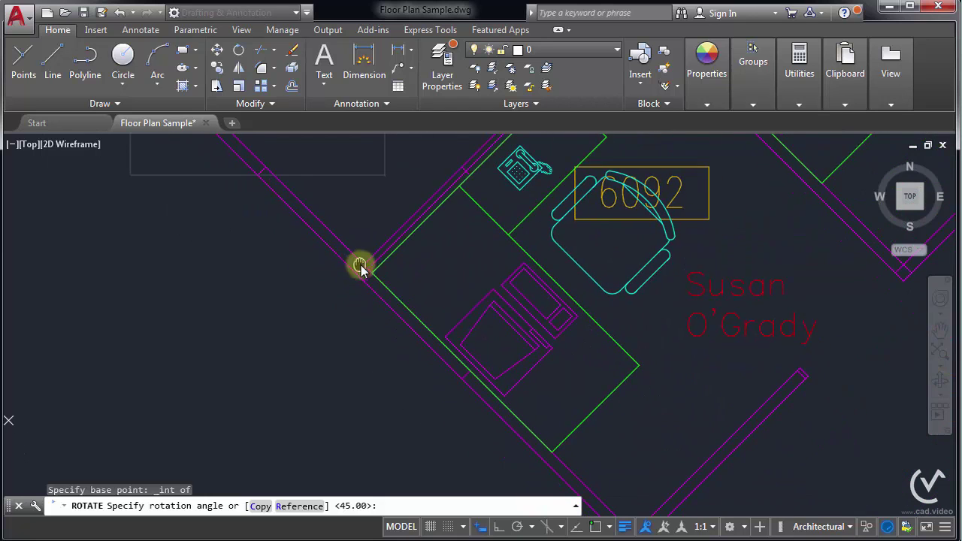
{"action": "right_click", "coordinate": [319, 257], "text": "shift"}
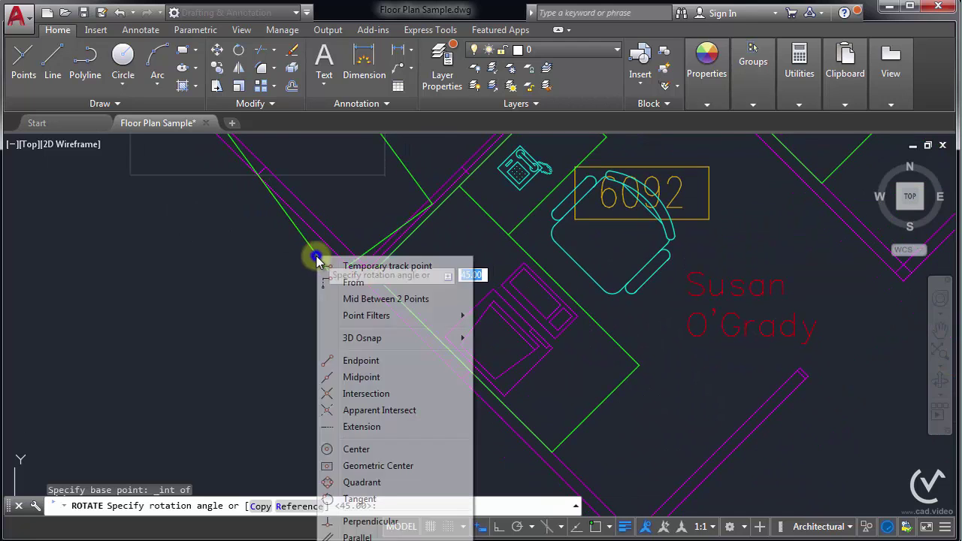
{"action": "left_click", "coordinate": [362, 360]}
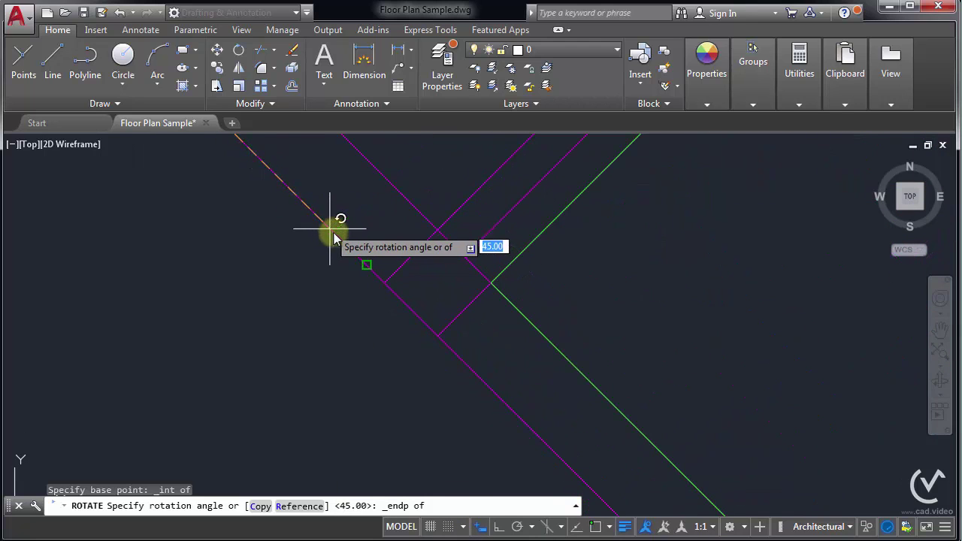
{"action": "left_click", "coordinate": [365, 264]}
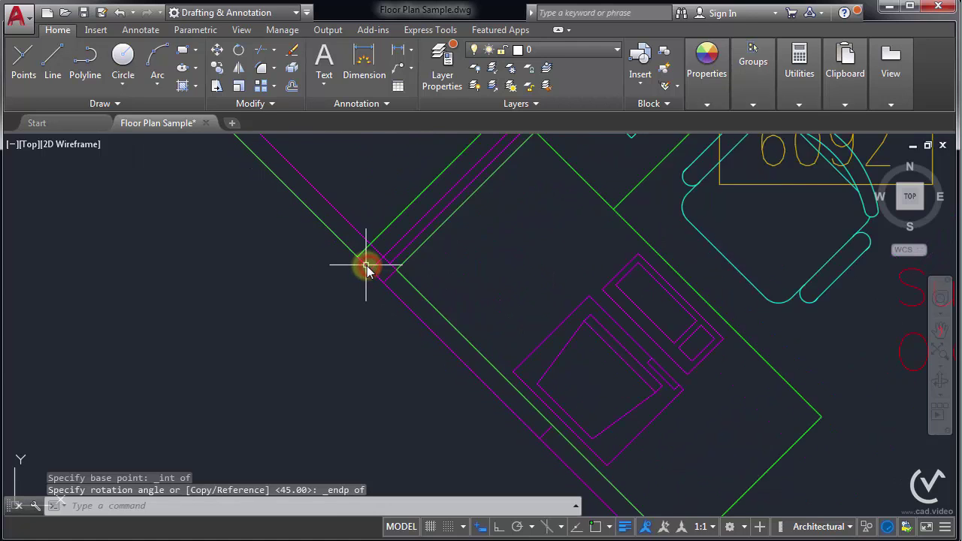
{"action": "scroll", "coordinate": [342, 255], "scroll_direction": "down", "scroll_amount": 3}
{"action": "scroll", "coordinate": [327, 268], "scroll_direction": "up", "scroll_amount": 5}
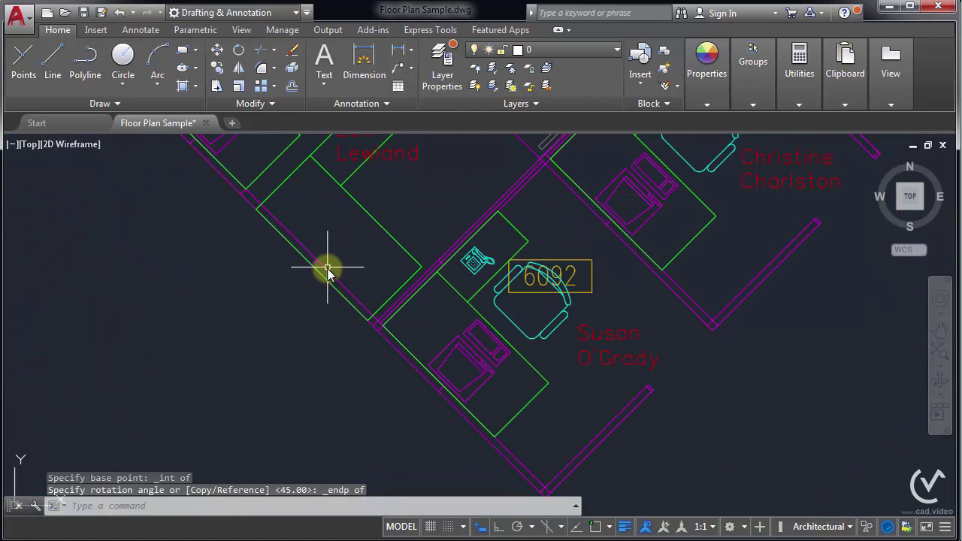
Move the rotated desk off the wall into the open floor to its lower left and recentre the view.
{"action": "left_click", "coordinate": [391, 231]}
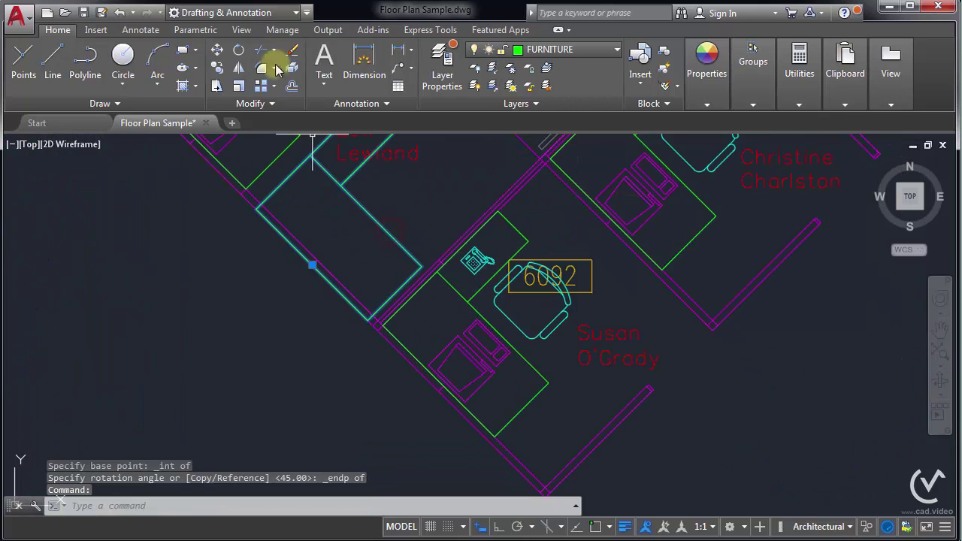
{"action": "left_click", "coordinate": [217, 50]}
{"action": "left_click", "coordinate": [343, 230]}
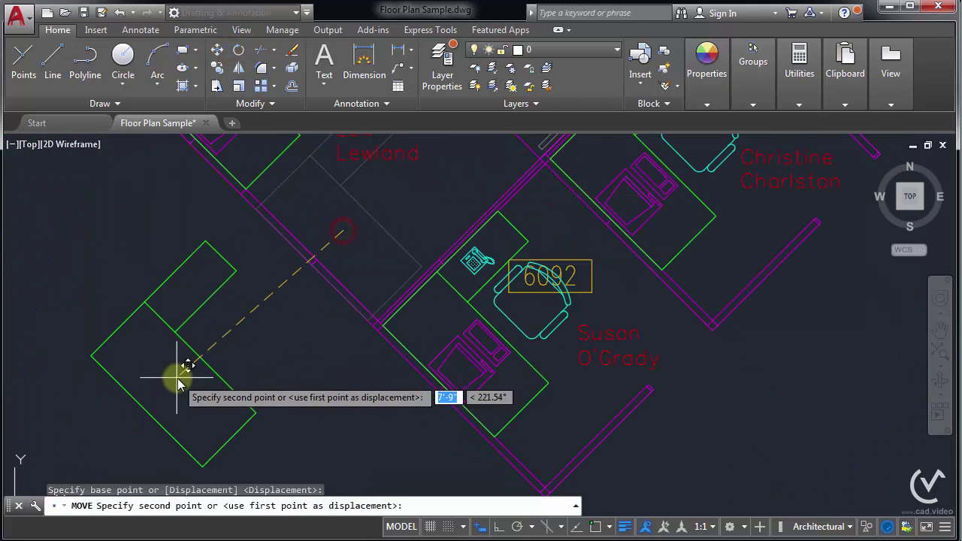
{"action": "left_click", "coordinate": [218, 387]}
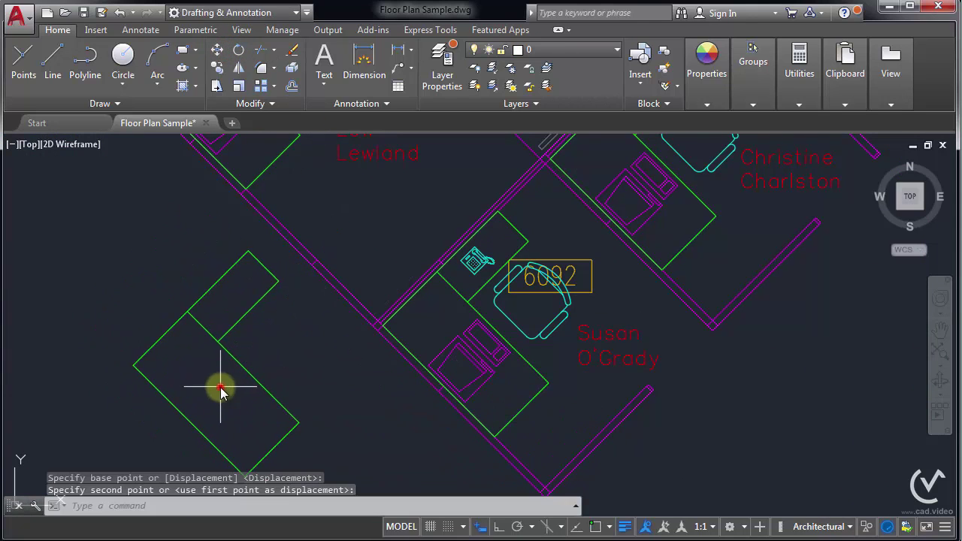
{"action": "scroll", "coordinate": [220, 373], "scroll_direction": "down", "scroll_amount": 2}
{"action": "middle_click_drag", "start_coordinate": [220, 368], "coordinate": [270, 302]}
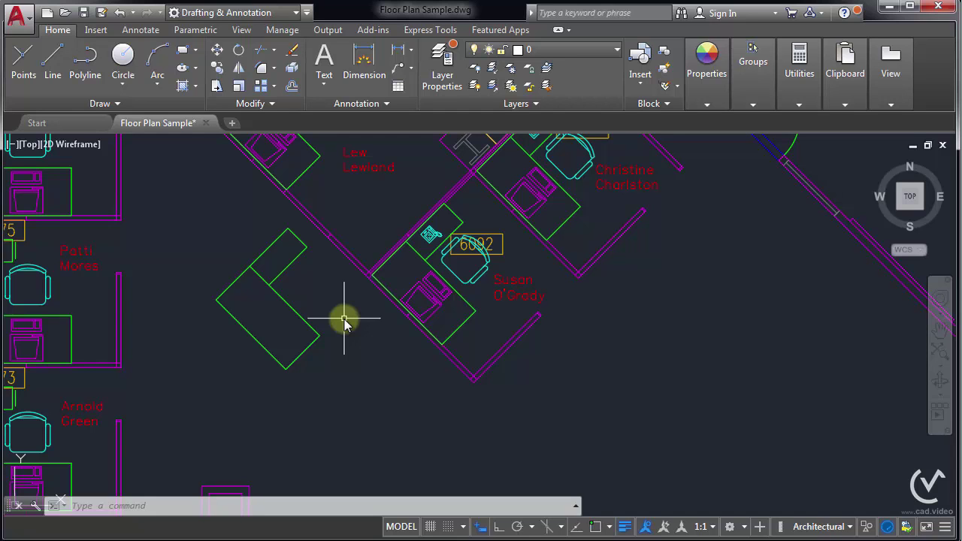
Pan across the floor plan to cubicle 6020 and zoom in close on the cabinet by its chair.
{"action": "scroll", "coordinate": [344, 322], "scroll_direction": "down", "scroll_amount": 3}
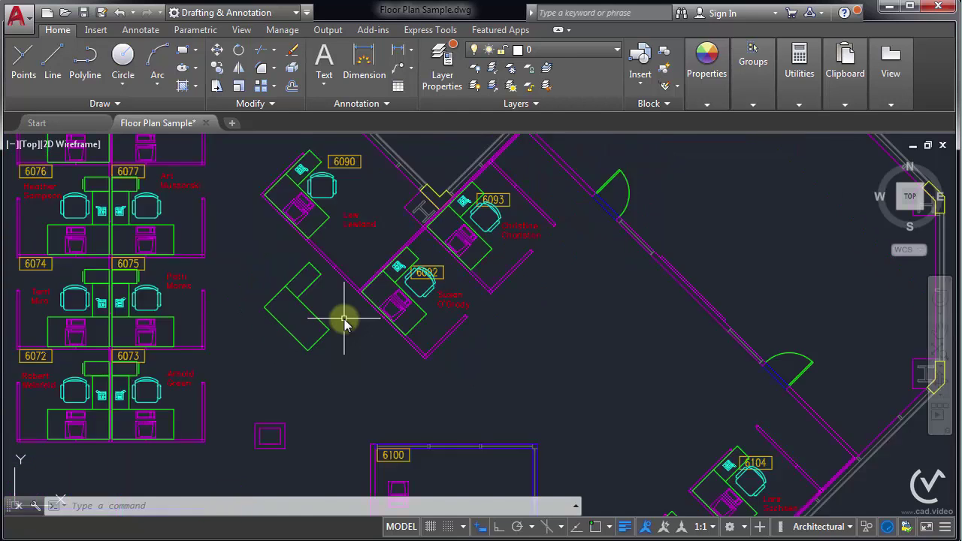
{"action": "scroll", "coordinate": [344, 322], "scroll_direction": "down", "scroll_amount": 3}
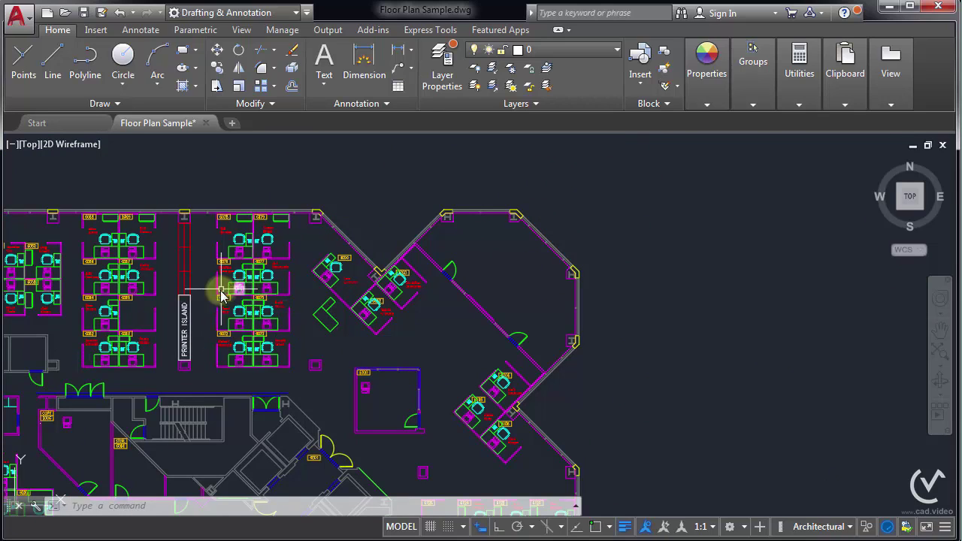
{"action": "middle_click_drag", "start_coordinate": [220, 286], "coordinate": [268, 221]}
{"action": "middle_click_drag", "start_coordinate": [200, 275], "coordinate": [443, 284]}
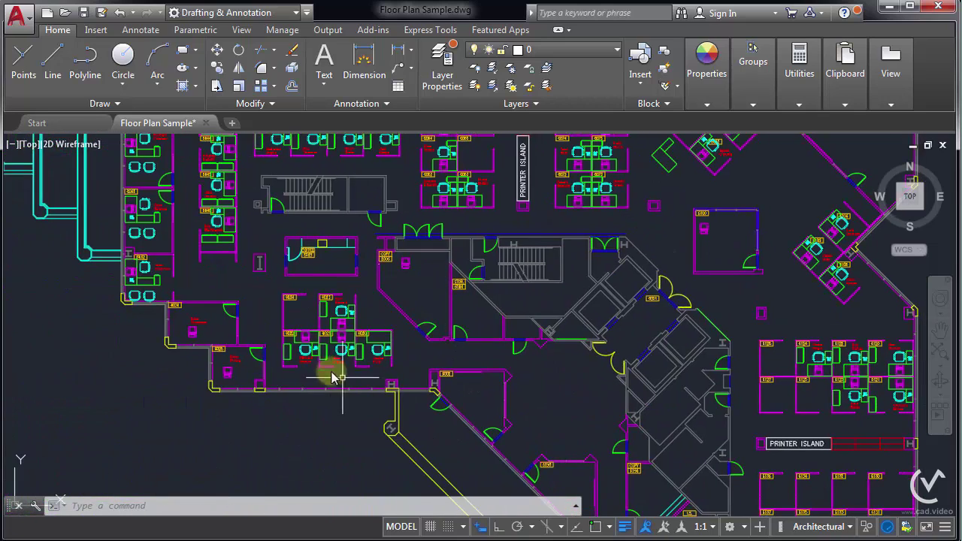
{"action": "scroll", "coordinate": [323, 353], "scroll_direction": "up", "scroll_amount": 3}
{"action": "scroll", "coordinate": [457, 371], "scroll_direction": "up", "scroll_amount": 3}
{"action": "scroll", "coordinate": [334, 317], "scroll_direction": "up", "scroll_amount": 2}
{"action": "scroll", "coordinate": [353, 317], "scroll_direction": "up", "scroll_amount": 2}
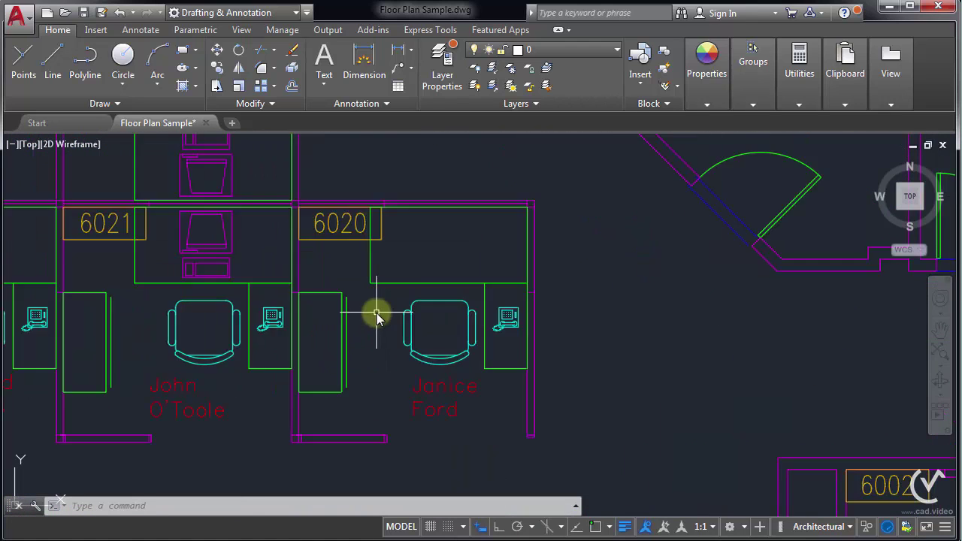
{"action": "scroll", "coordinate": [379, 316], "scroll_direction": "up", "scroll_amount": 3}
{"action": "scroll", "coordinate": [309, 293], "scroll_direction": "up", "scroll_amount": 1}
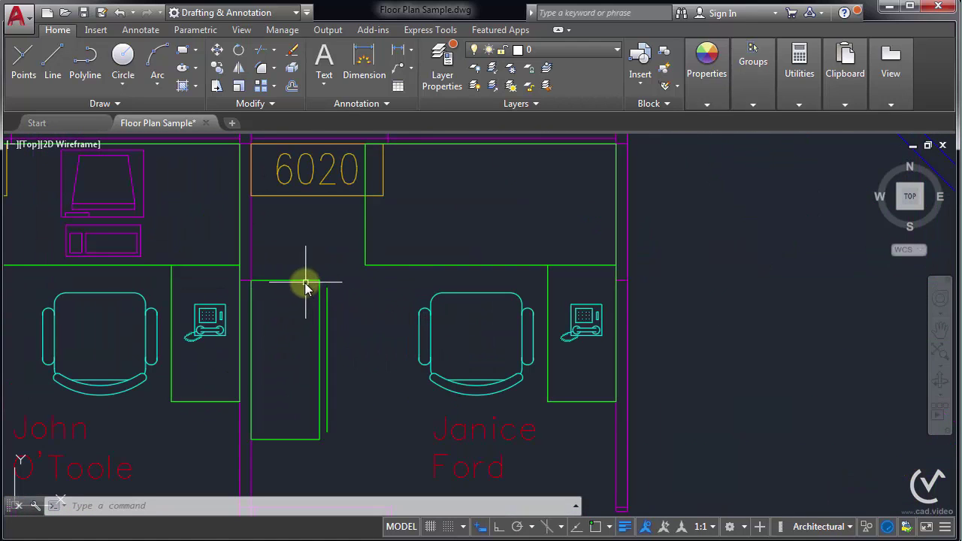
Scale the cubicle 6020 cabinet by a factor of 0.5 from a picked base point.
{"action": "left_click", "coordinate": [291, 279]}
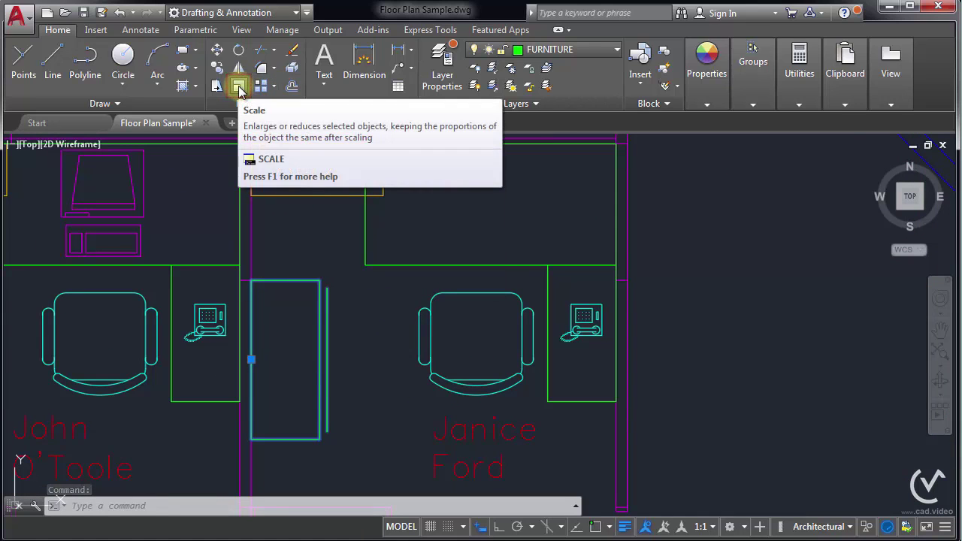
{"action": "left_click", "coordinate": [239, 89]}
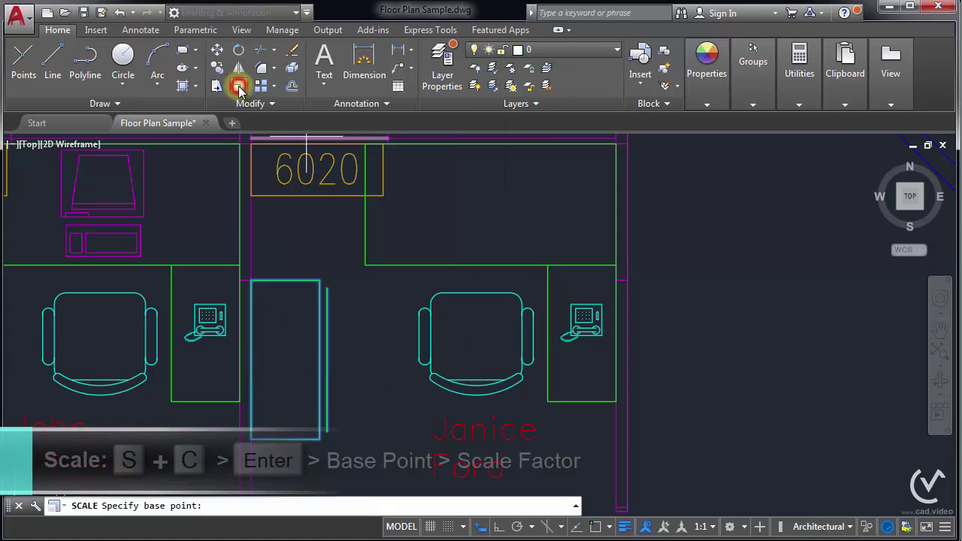
{"action": "left_click", "coordinate": [285, 361]}
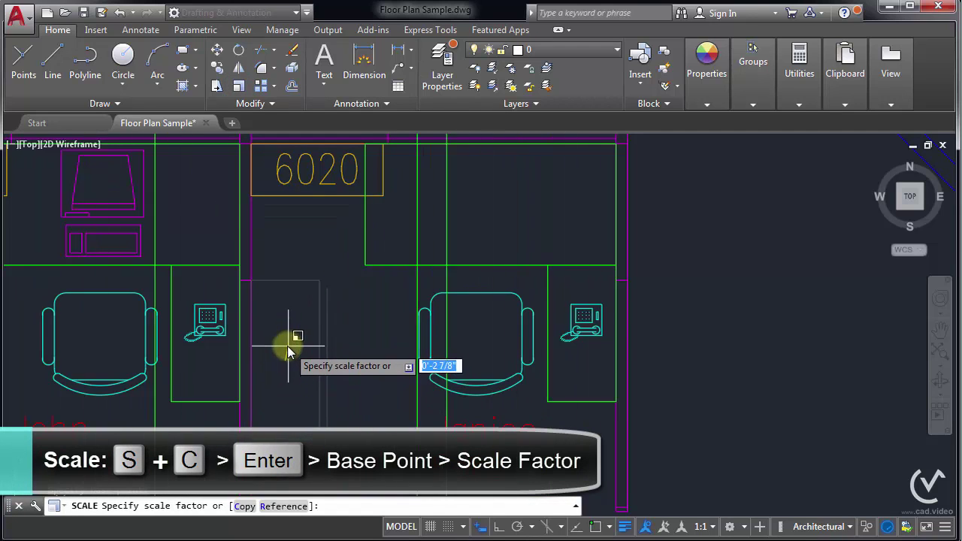
{"action": "scroll", "coordinate": [286, 357], "scroll_direction": "down", "scroll_amount": 2}
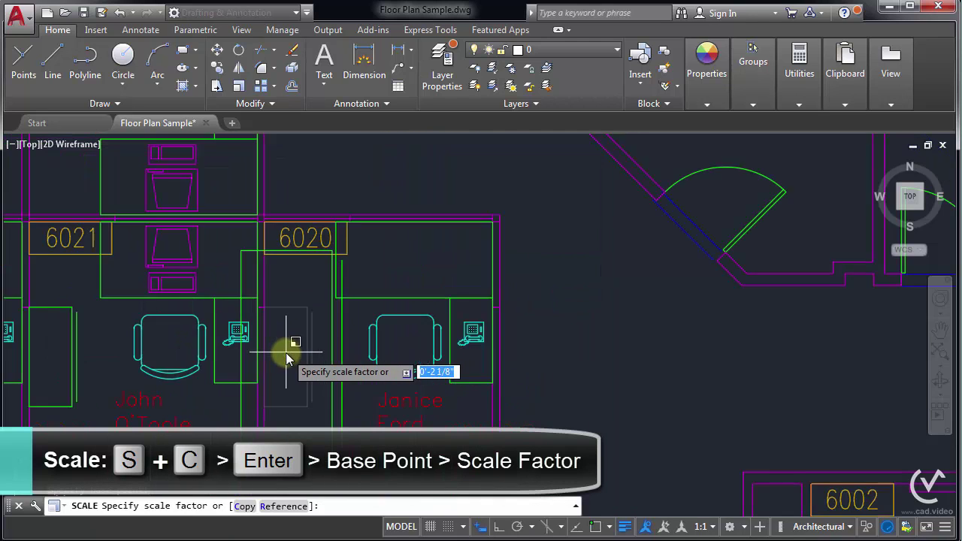
{"action": "middle_click_drag", "start_coordinate": [286, 359], "coordinate": [287, 288]}
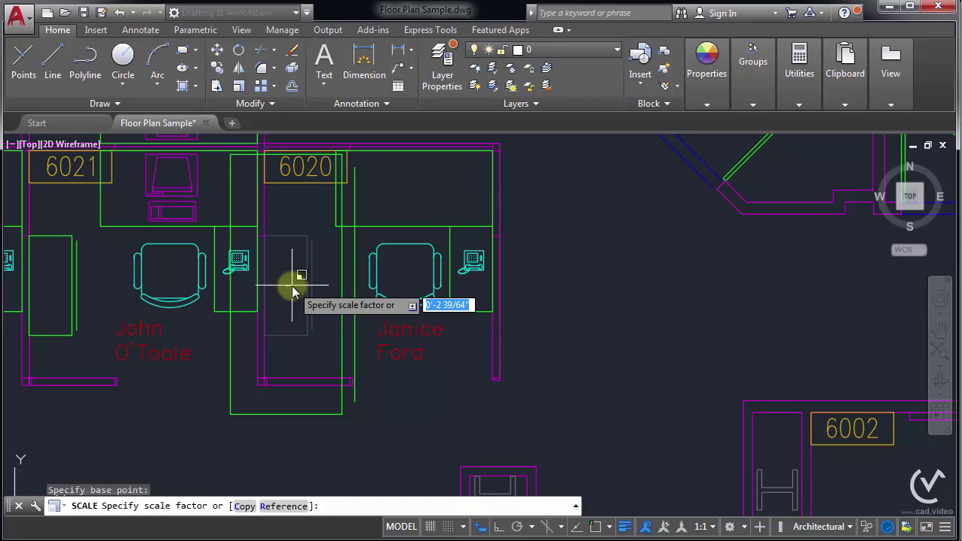
{"action": "type", "text": "0.5"}
{"action": "key", "text": "Return"}
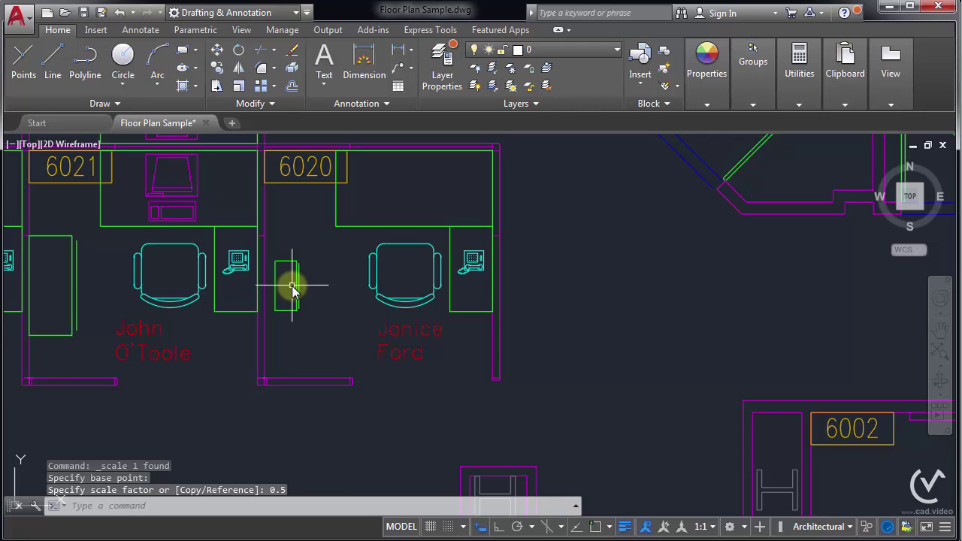
Undo the half-size scale, try the cabinet at 1.5 times, undo that, and reselect the cabinet.
{"action": "scroll", "coordinate": [292, 286], "scroll_direction": "up", "scroll_amount": 2}
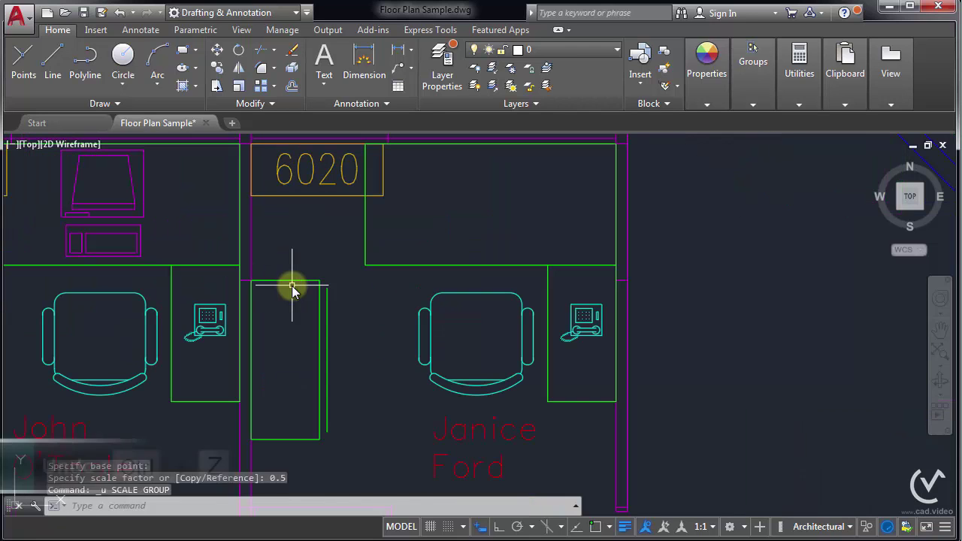
{"action": "key", "text": "ctrl+z"}
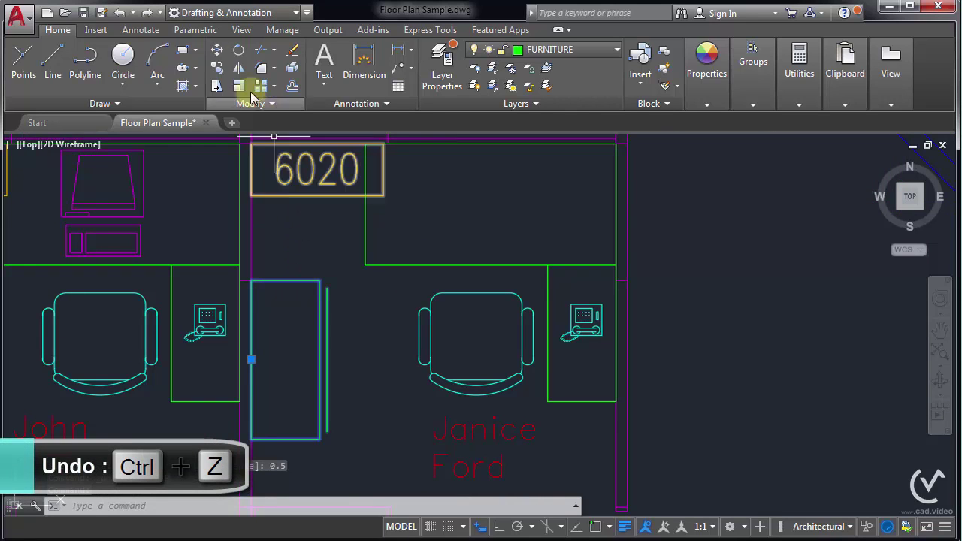
{"action": "left_click", "coordinate": [239, 85]}
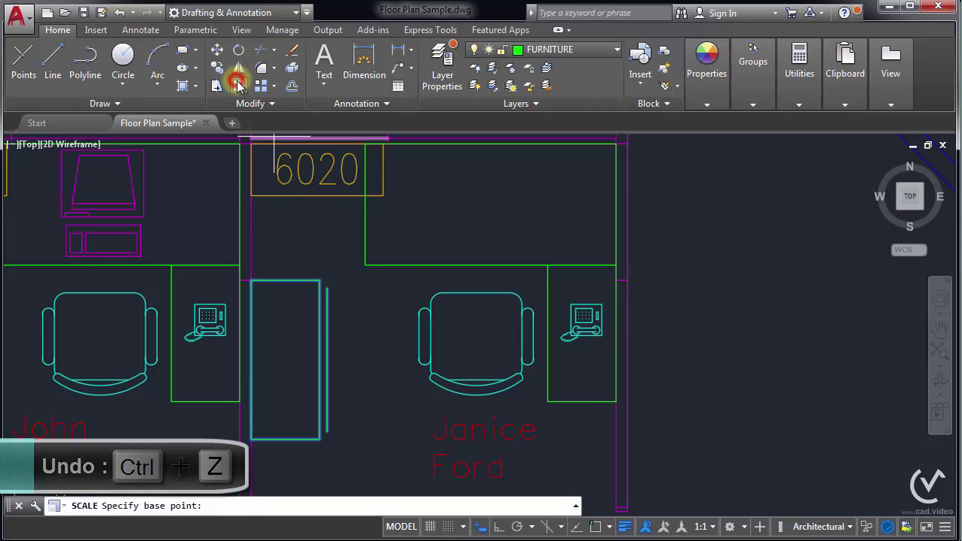
{"action": "left_click", "coordinate": [291, 364]}
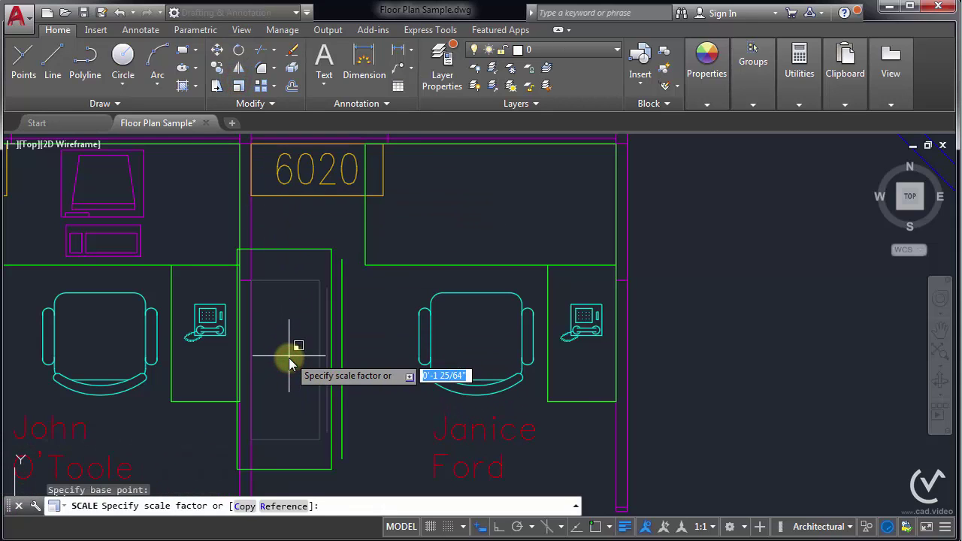
{"action": "key", "text": "Return"}
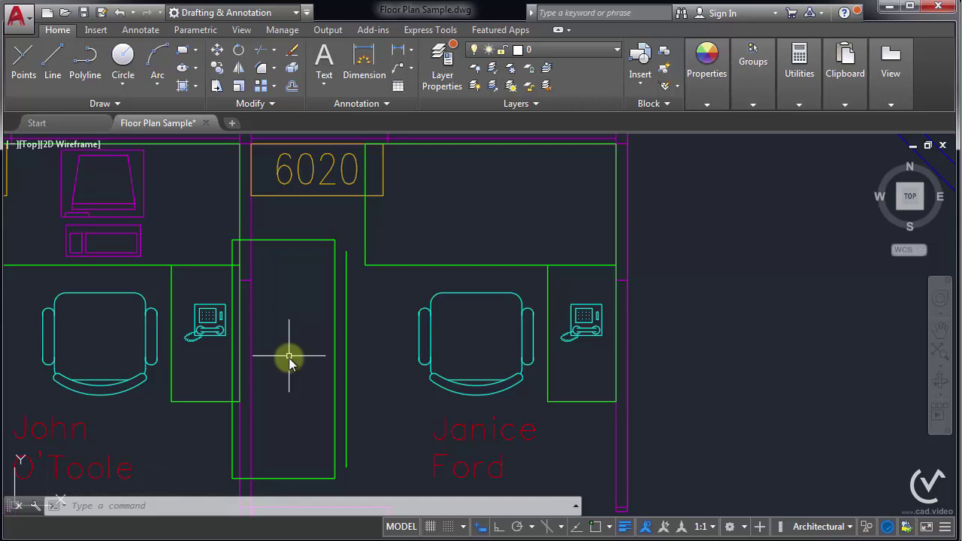
{"action": "key", "text": "ctrl+z"}
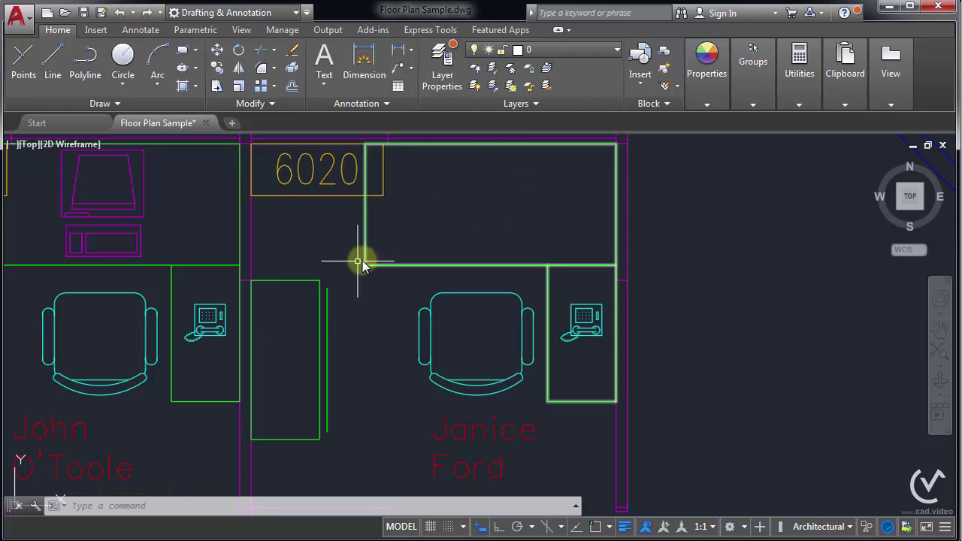
{"action": "left_click", "coordinate": [288, 284]}
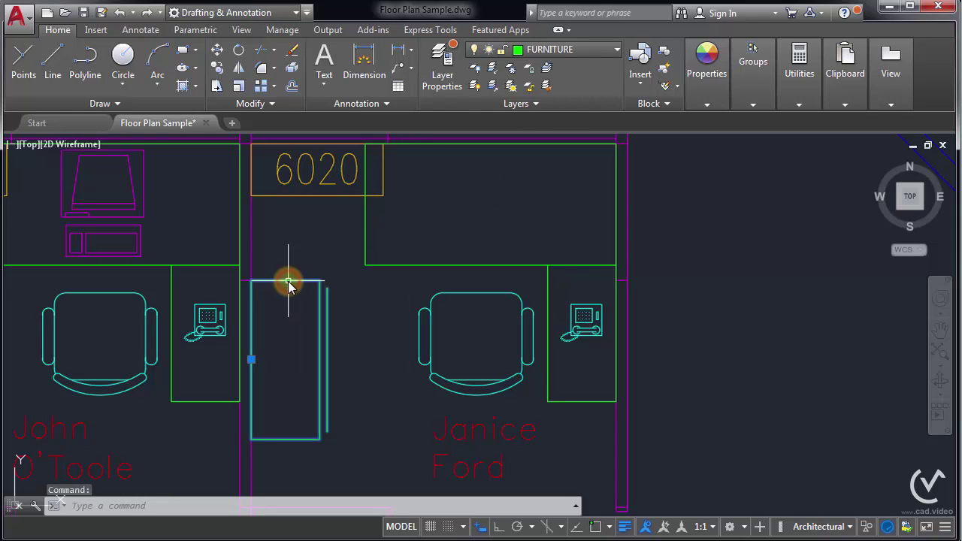
Rotate the cabinet 90 degrees about a base point on it, then reselect it.
{"action": "left_click", "coordinate": [238, 50]}
{"action": "left_click", "coordinate": [285, 348]}
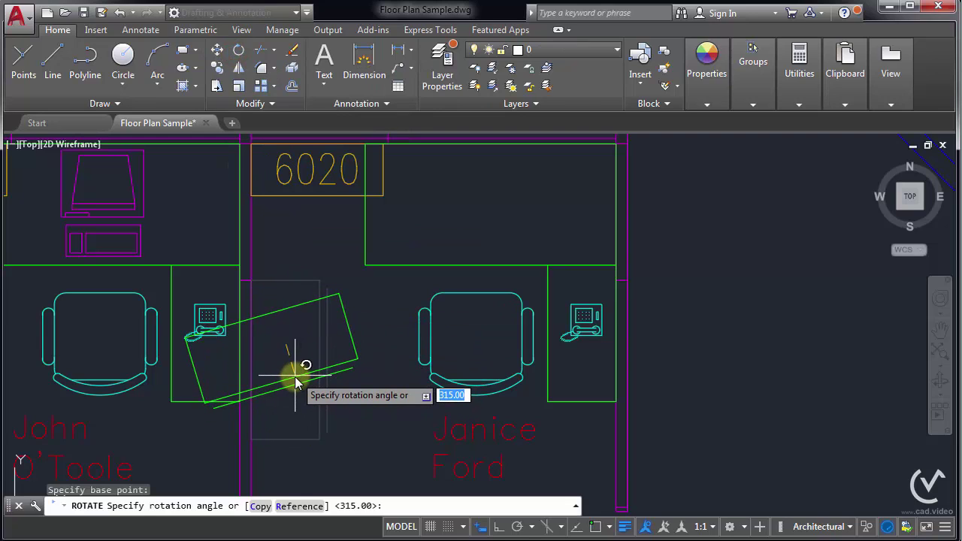
{"action": "type", "text": "0"}
{"action": "key", "text": "Return"}
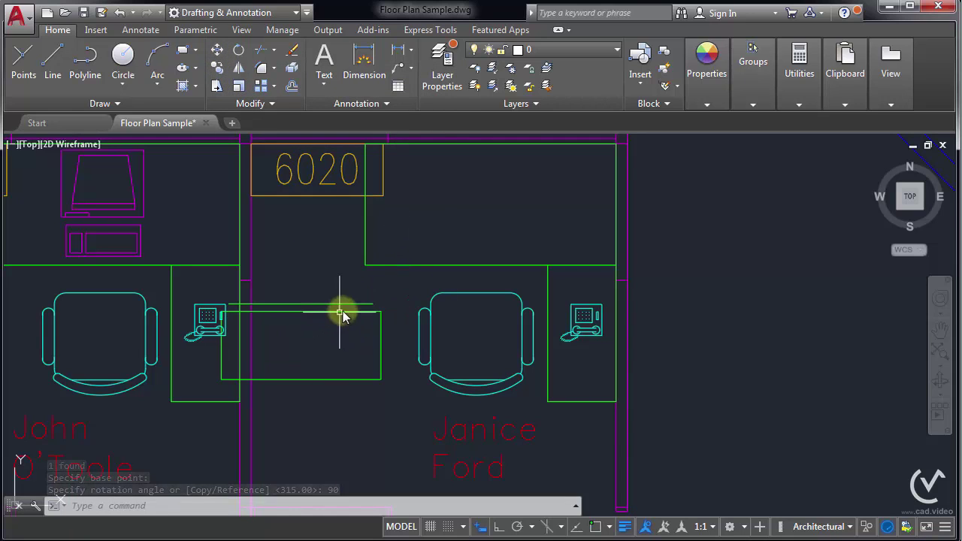
{"action": "left_click", "coordinate": [319, 313]}
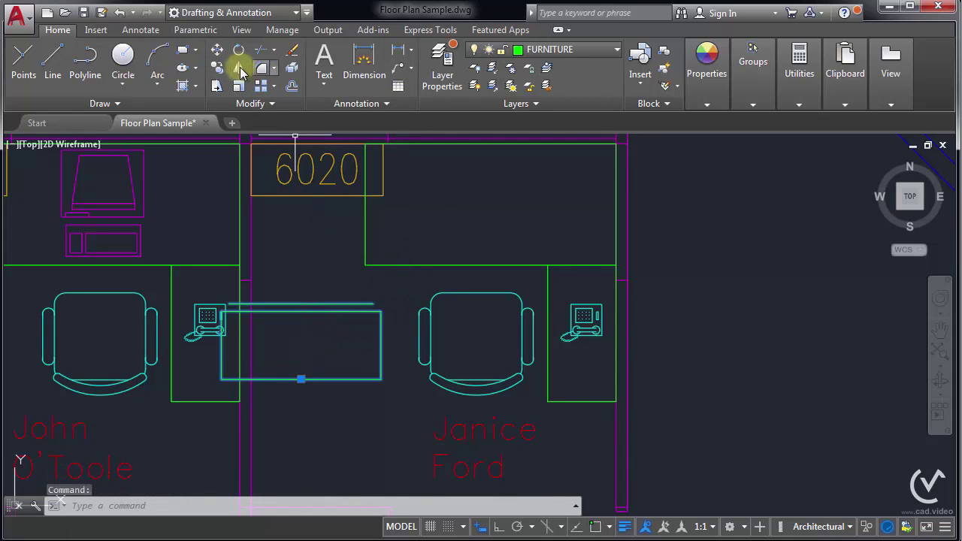
Start moving the cabinet, snapping the base point to its top-right corner endpoint.
{"action": "left_click", "coordinate": [216, 51]}
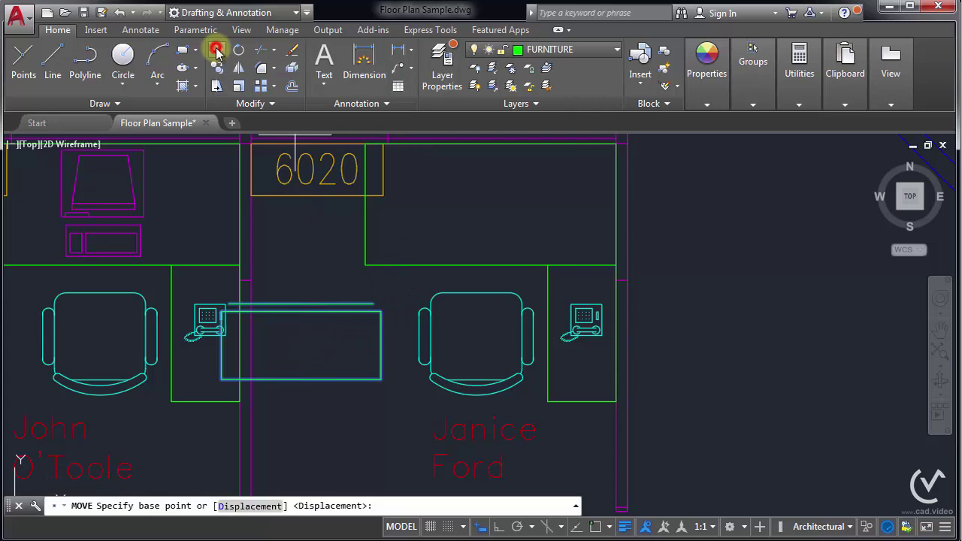
{"action": "right_click", "coordinate": [360, 331], "text": "shift"}
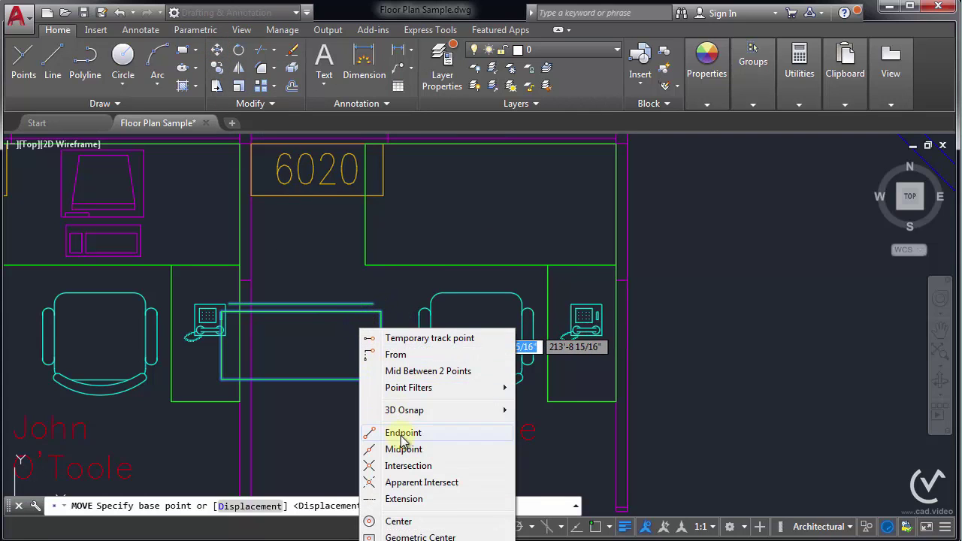
{"action": "left_click", "coordinate": [403, 433]}
{"action": "left_click", "coordinate": [381, 310]}
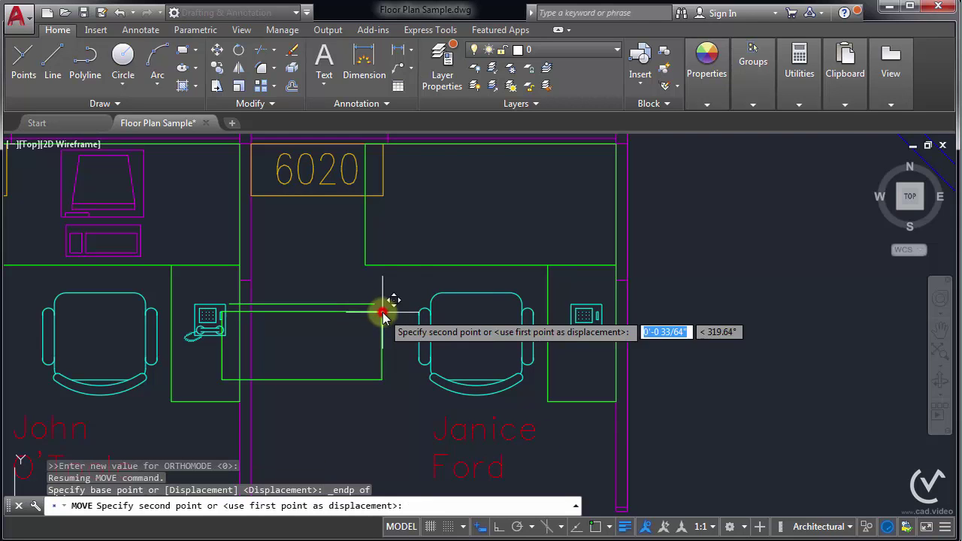
{"action": "scroll", "coordinate": [393, 316], "scroll_direction": "down", "scroll_amount": 1}
{"action": "scroll", "coordinate": [382, 322], "scroll_direction": "down", "scroll_amount": 1}
{"action": "scroll", "coordinate": [399, 318], "scroll_direction": "up", "scroll_amount": 4}
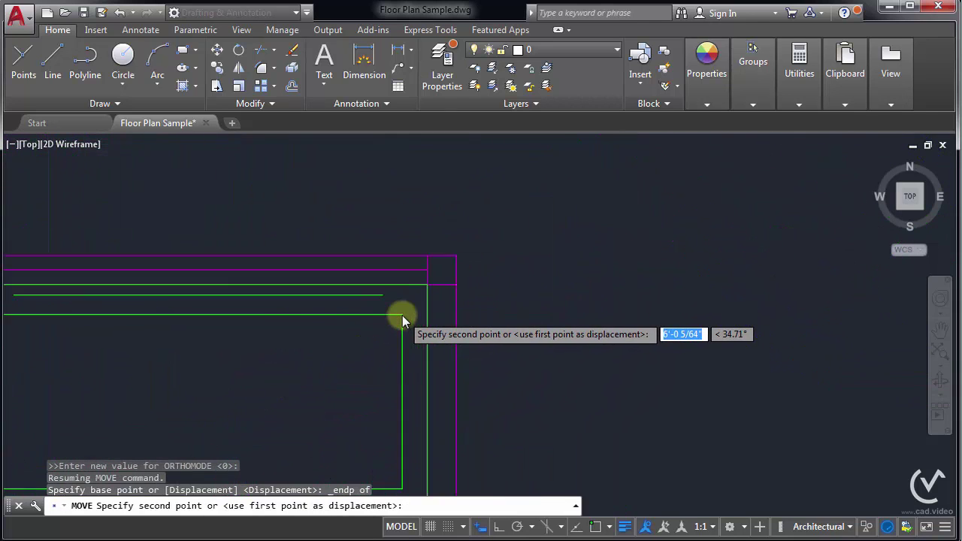
{"action": "scroll", "coordinate": [430, 293], "scroll_direction": "up", "scroll_amount": 2}
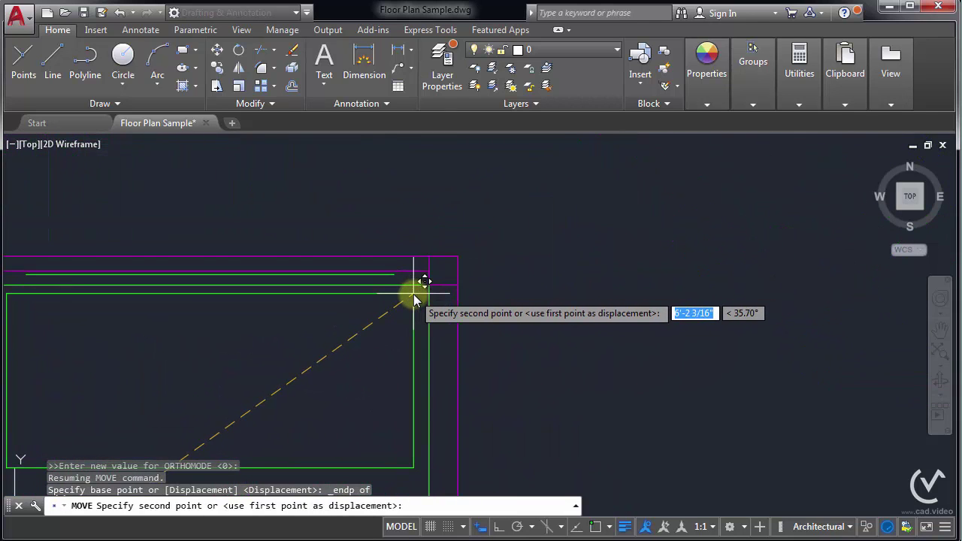
Snap the move's destination to the cubicle corner endpoint on the top wall.
{"action": "right_click", "coordinate": [413, 293], "text": "shift"}
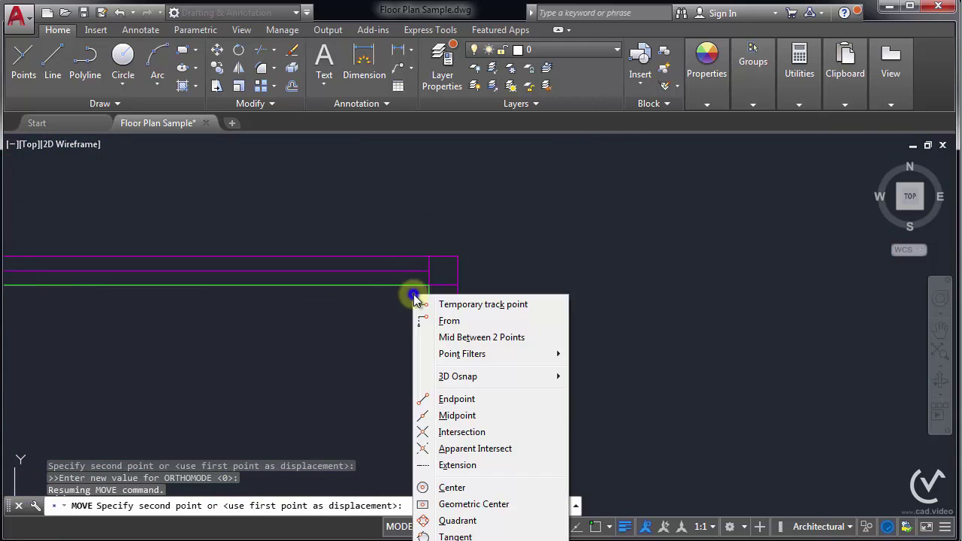
{"action": "left_click", "coordinate": [445, 399]}
{"action": "scroll", "coordinate": [429, 279], "scroll_direction": "up", "scroll_amount": 2}
{"action": "scroll", "coordinate": [440, 280], "scroll_direction": "up", "scroll_amount": 2}
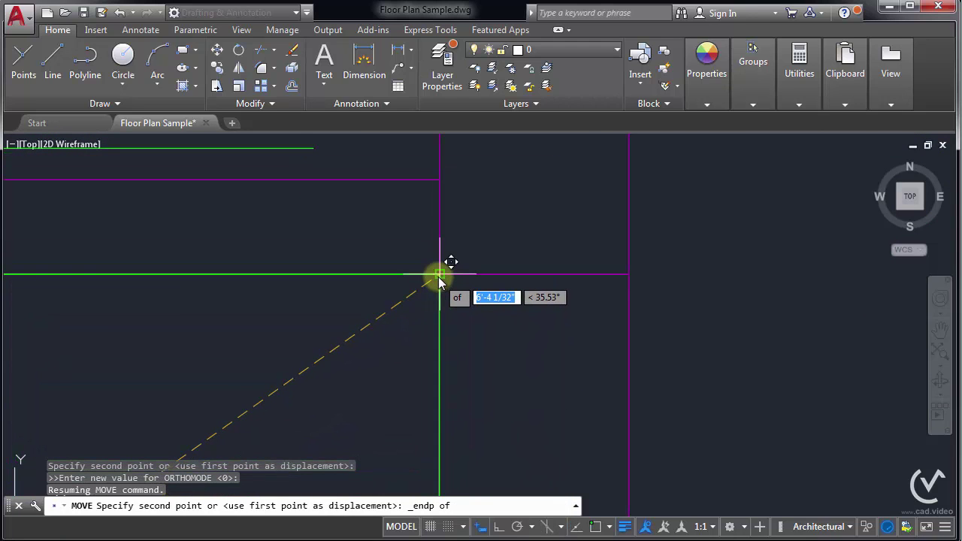
{"action": "left_click", "coordinate": [439, 278]}
{"action": "scroll", "coordinate": [438, 277], "scroll_direction": "down", "scroll_amount": 2}
{"action": "scroll", "coordinate": [438, 277], "scroll_direction": "down", "scroll_amount": 2}
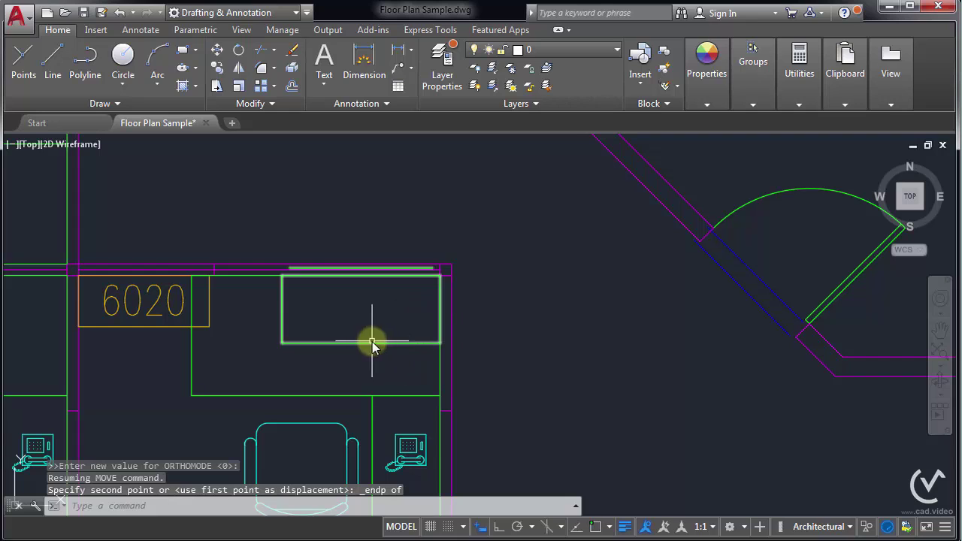
Select the cabinet and start Scale from the last point, choosing the Reference option.
{"action": "left_click", "coordinate": [303, 346]}
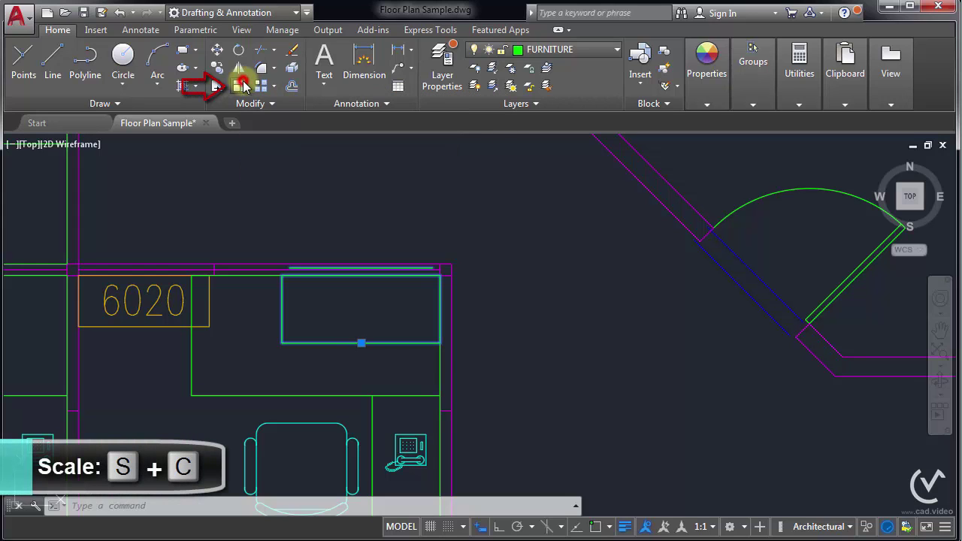
{"action": "left_click", "coordinate": [241, 86]}
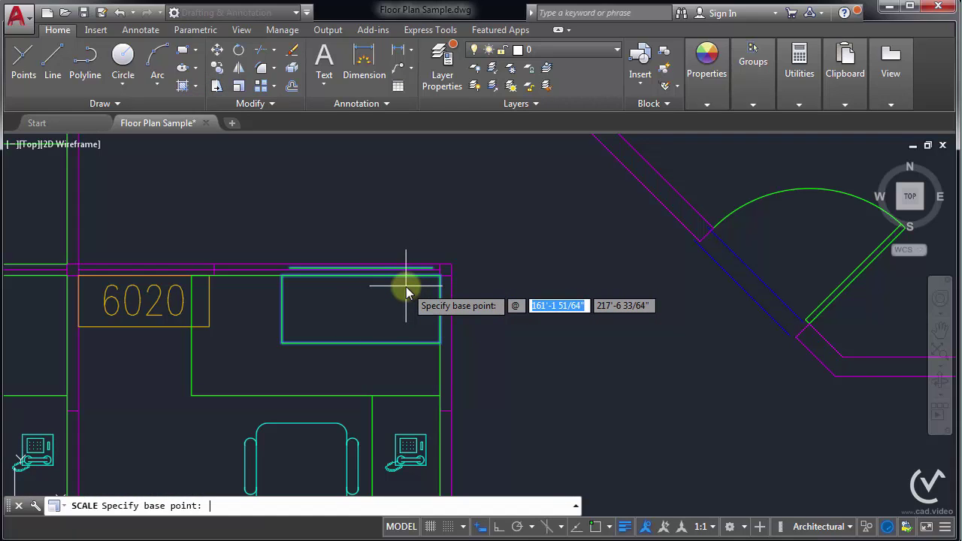
{"action": "key", "text": "Return"}
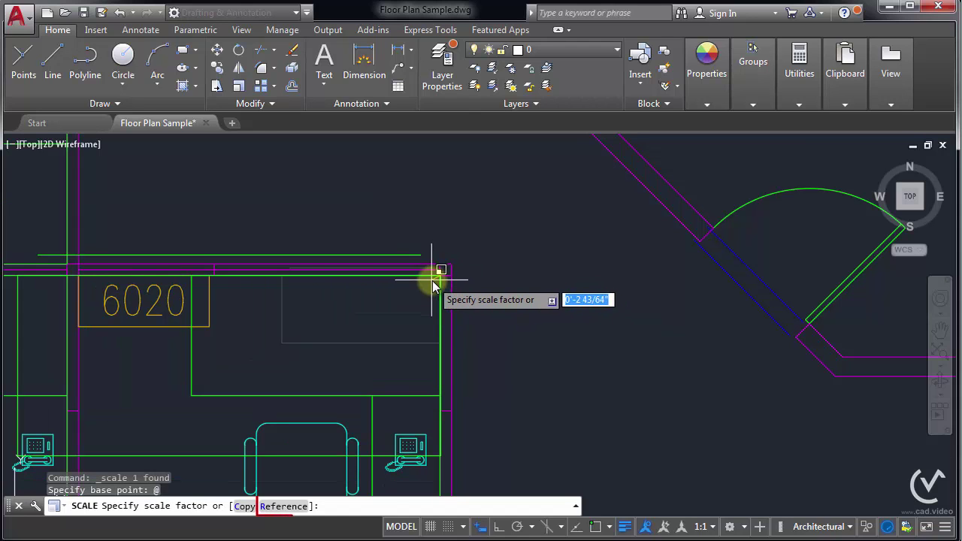
{"action": "left_click", "coordinate": [286, 507]}
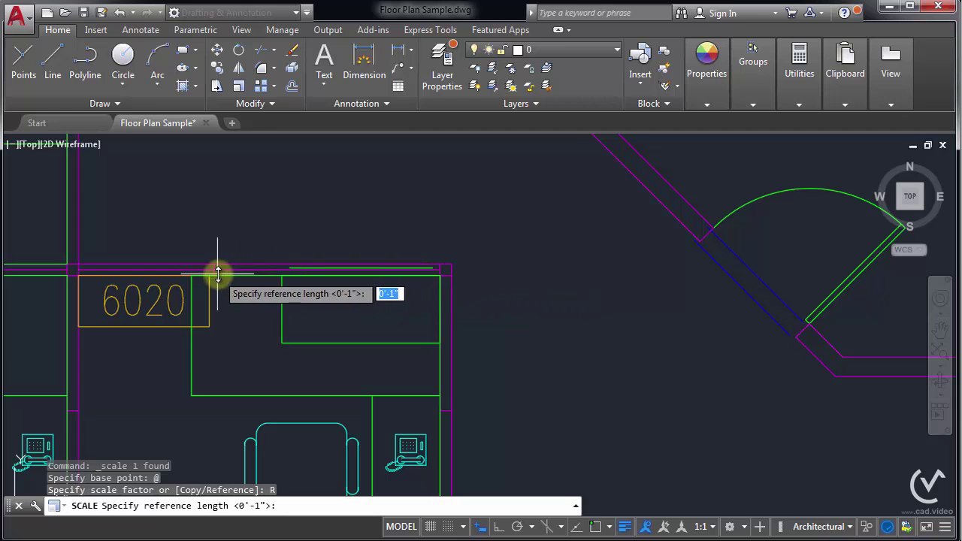
Snap both ends of the cabinet's reference length to endpoints.
{"action": "right_click", "coordinate": [361, 310], "text": "shift"}
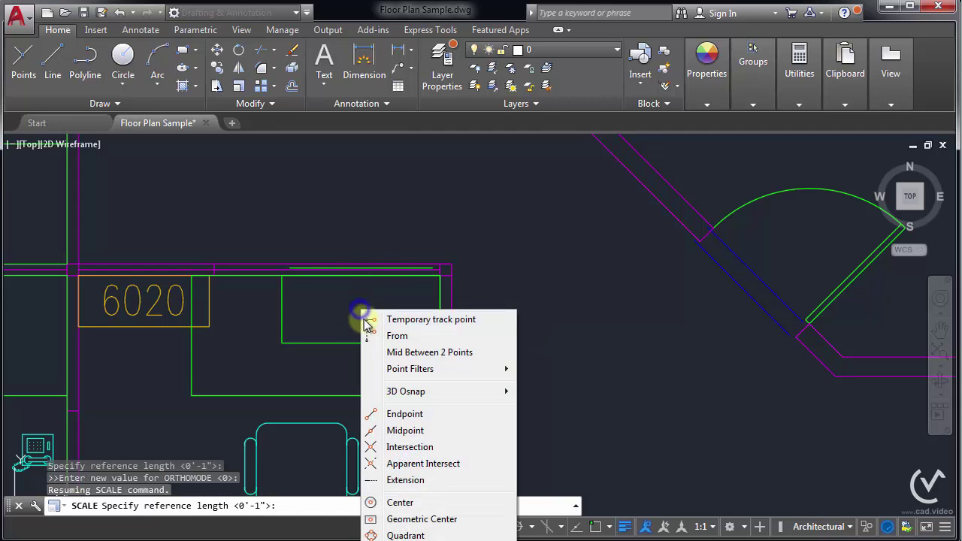
{"action": "left_click", "coordinate": [398, 415]}
{"action": "scroll", "coordinate": [436, 280], "scroll_direction": "up", "scroll_amount": 3}
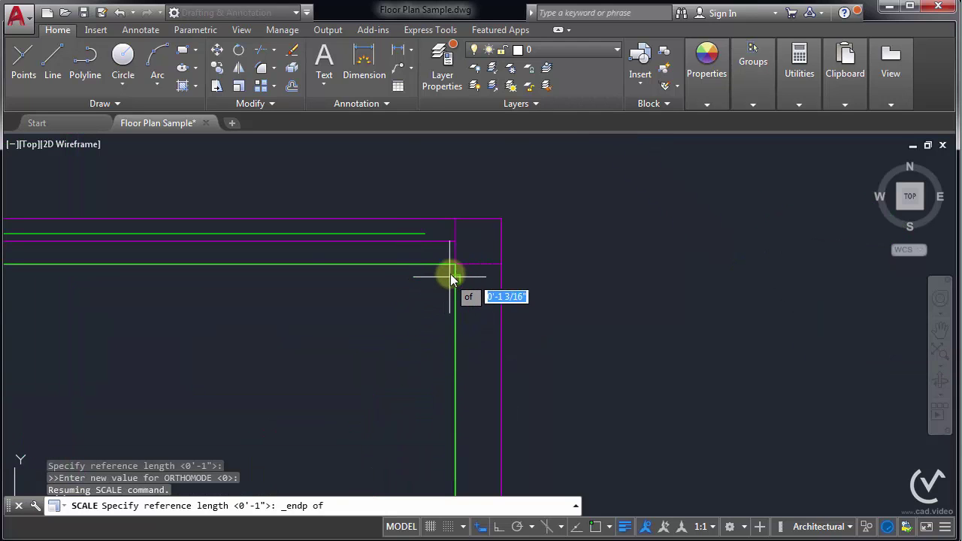
{"action": "left_click", "coordinate": [452, 271]}
{"action": "scroll", "coordinate": [285, 288], "scroll_direction": "down", "scroll_amount": 3}
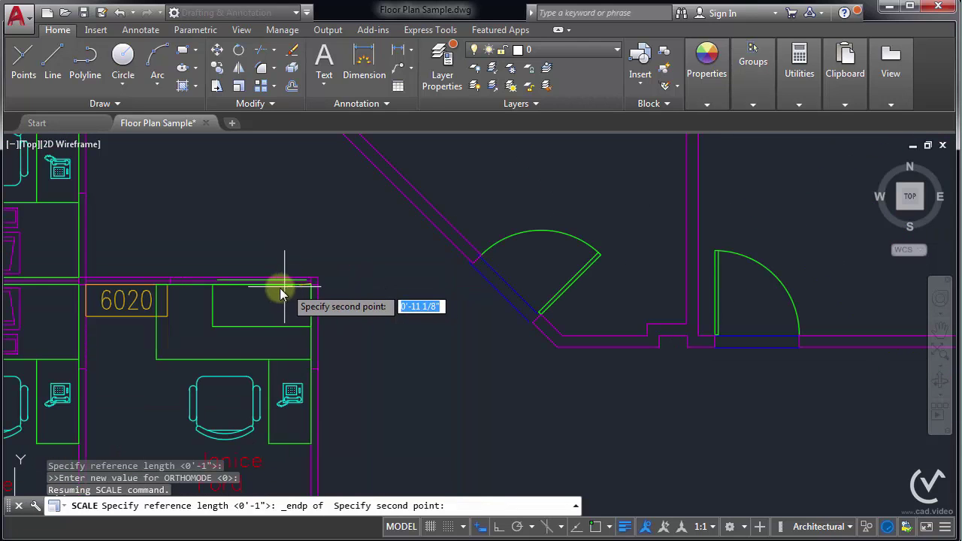
{"action": "scroll", "coordinate": [210, 285], "scroll_direction": "up", "scroll_amount": 3}
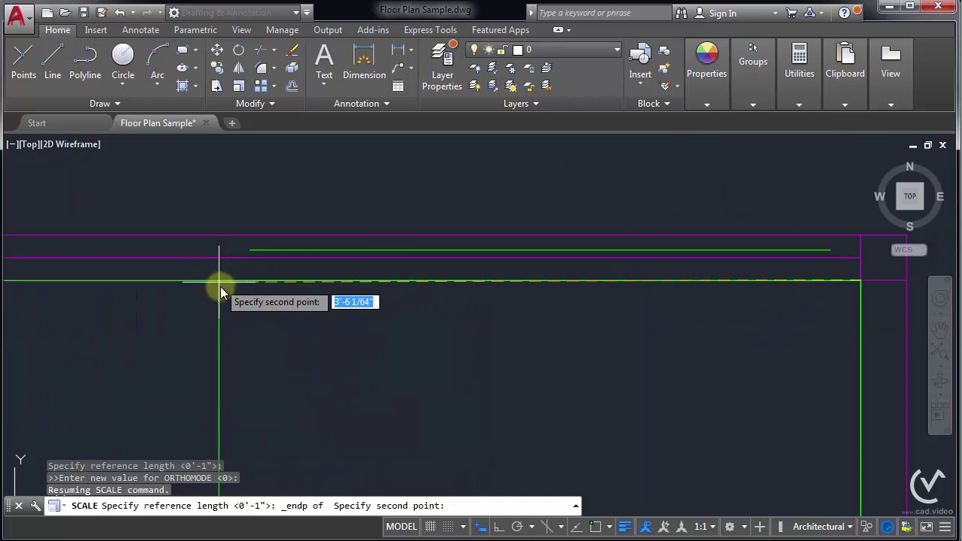
{"action": "right_click", "coordinate": [223, 292], "text": "shift"}
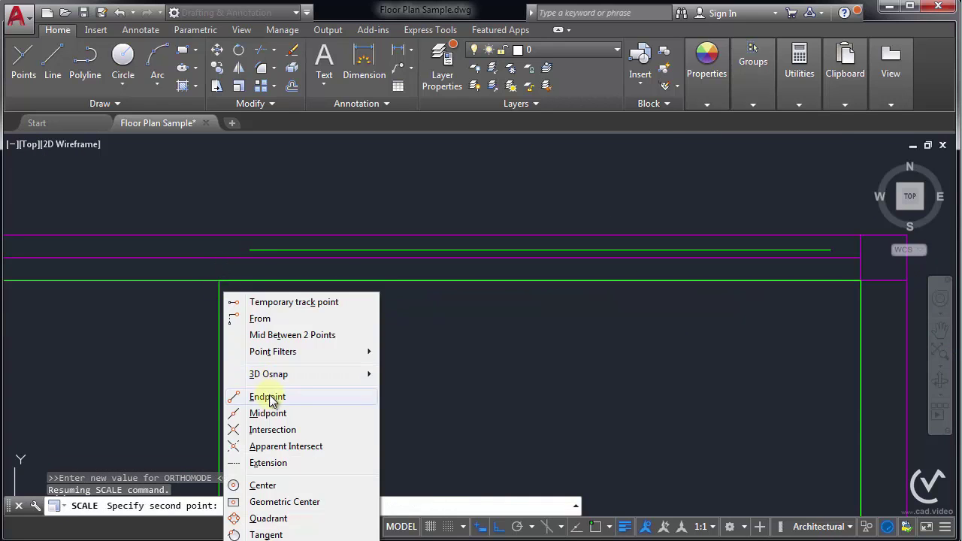
{"action": "left_click", "coordinate": [269, 396]}
{"action": "left_click", "coordinate": [219, 283]}
{"action": "scroll", "coordinate": [256, 301], "scroll_direction": "down", "scroll_amount": 4}
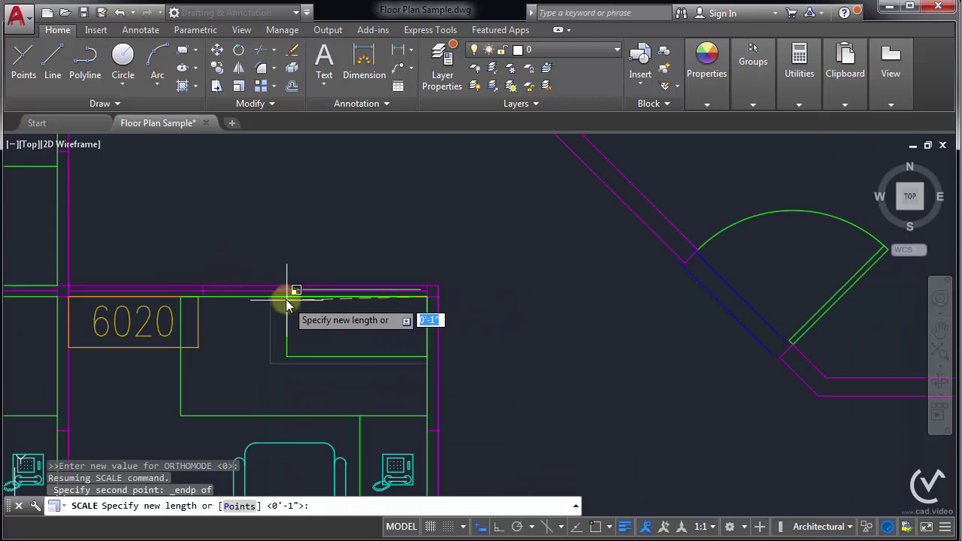
{"action": "scroll", "coordinate": [282, 299], "scroll_direction": "down", "scroll_amount": 1}
{"action": "scroll", "coordinate": [281, 298], "scroll_direction": "up", "scroll_amount": 2}
{"action": "scroll", "coordinate": [278, 304], "scroll_direction": "up", "scroll_amount": 2}
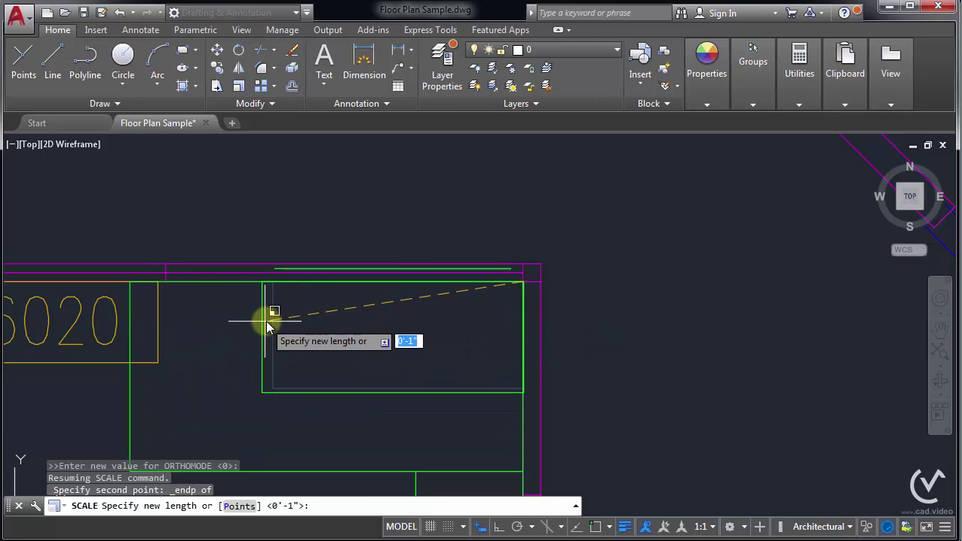
Snap the new length to the cubicle corner endpoint, then reselect the widened cabinet.
{"action": "right_click", "coordinate": [180, 328], "text": "shift"}
{"action": "left_click", "coordinate": [218, 427]}
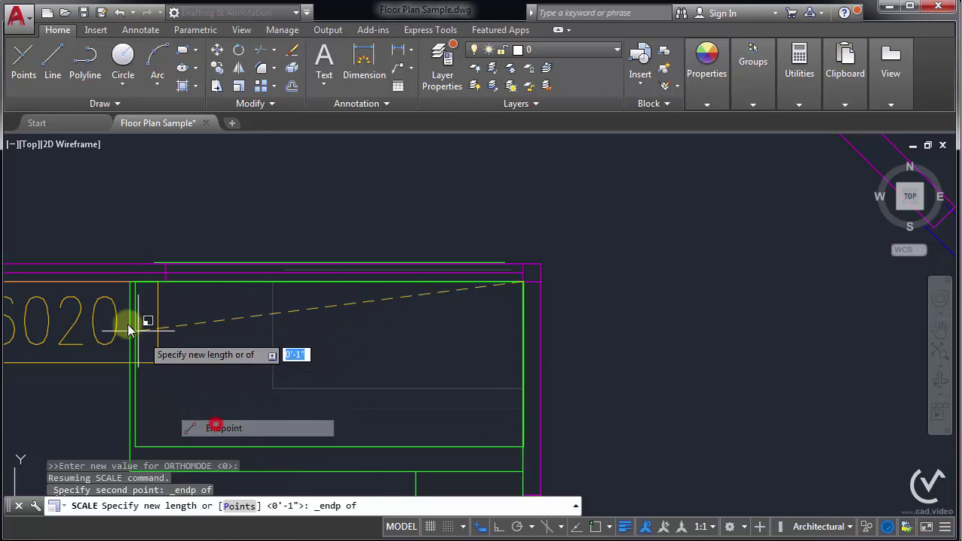
{"action": "scroll", "coordinate": [127, 289], "scroll_direction": "up", "scroll_amount": 2}
{"action": "scroll", "coordinate": [125, 260], "scroll_direction": "up", "scroll_amount": 2}
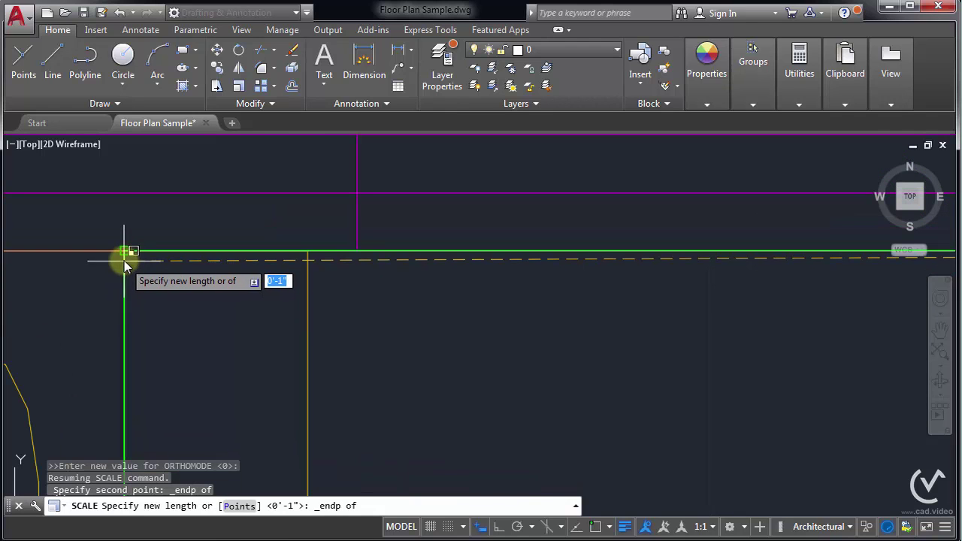
{"action": "left_click", "coordinate": [125, 255]}
{"action": "scroll", "coordinate": [124, 255], "scroll_direction": "down", "scroll_amount": 3}
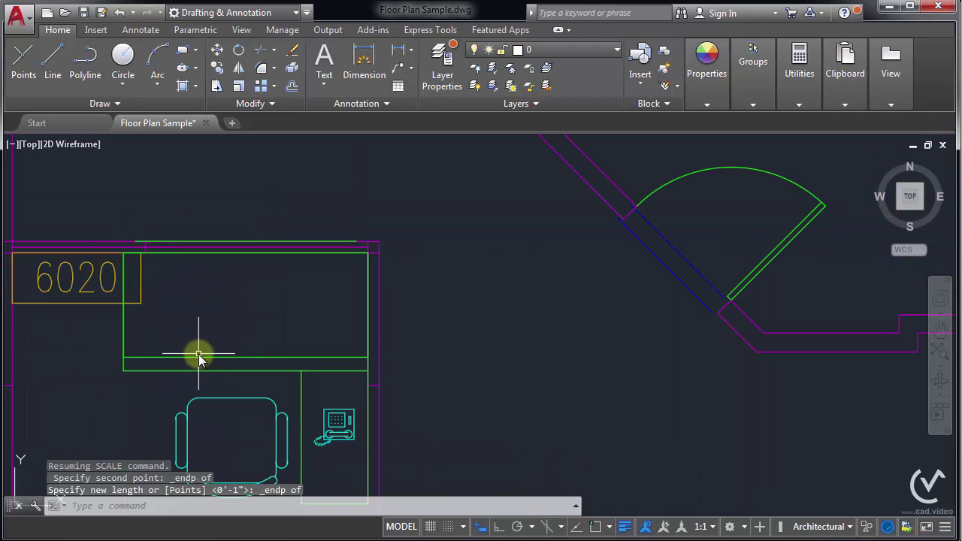
{"action": "left_click", "coordinate": [200, 358]}
Move the cabinet into the open area right of cubicle 6020.
{"action": "left_click", "coordinate": [216, 50]}
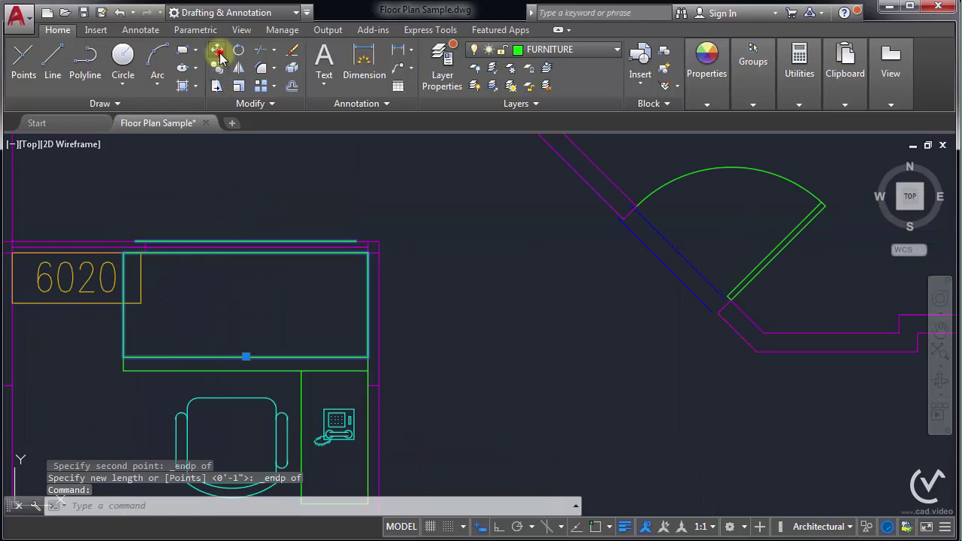
{"action": "left_click", "coordinate": [220, 267]}
{"action": "left_click", "coordinate": [519, 337]}
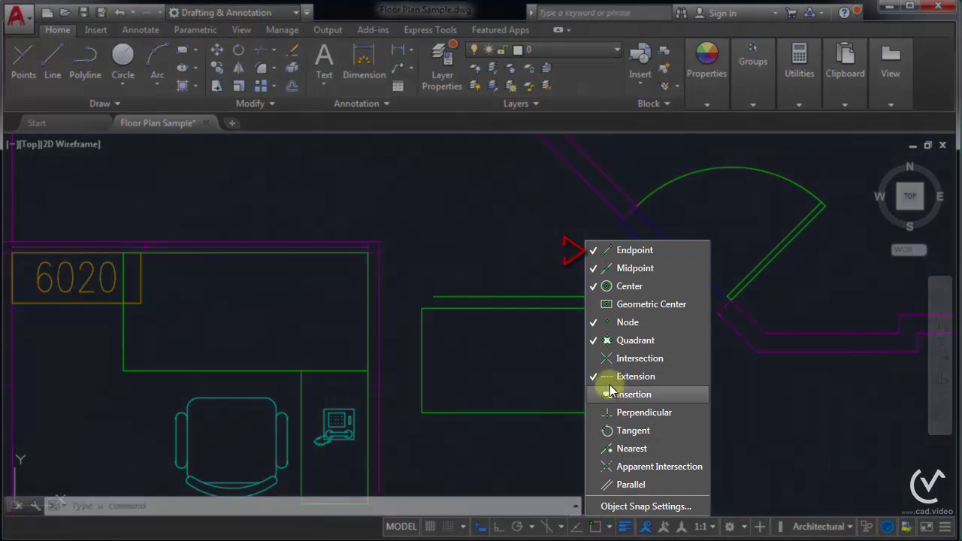
Uncheck Extension, Quadrant, Node, Center and Midpoint snaps, keeping Endpoint, and enable running osnap.
{"action": "left_click", "coordinate": [613, 376]}
{"action": "left_click", "coordinate": [612, 339]}
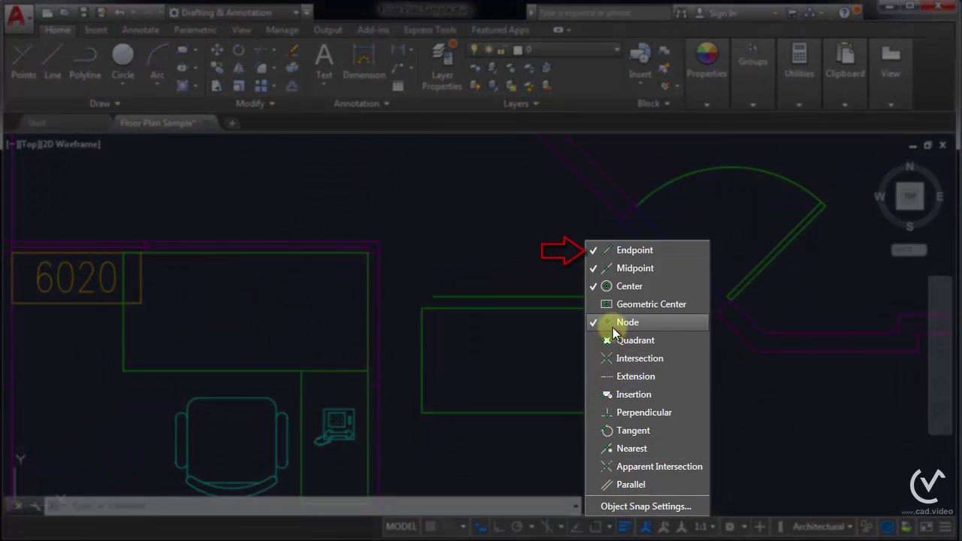
{"action": "left_click", "coordinate": [612, 325]}
{"action": "left_click", "coordinate": [610, 285]}
{"action": "left_click", "coordinate": [611, 268]}
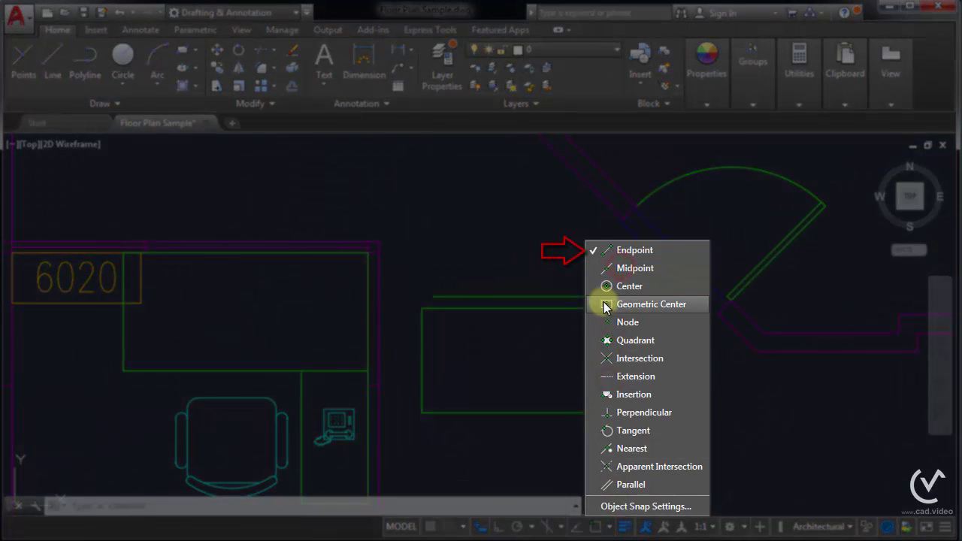
{"action": "left_click", "coordinate": [595, 528]}
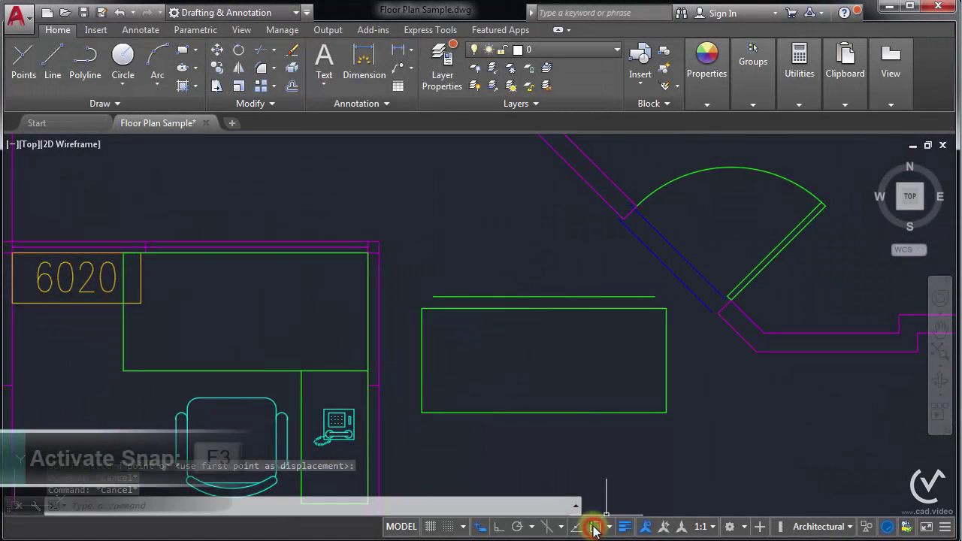
{"action": "left_click", "coordinate": [664, 308]}
{"action": "left_click", "coordinate": [218, 51]}
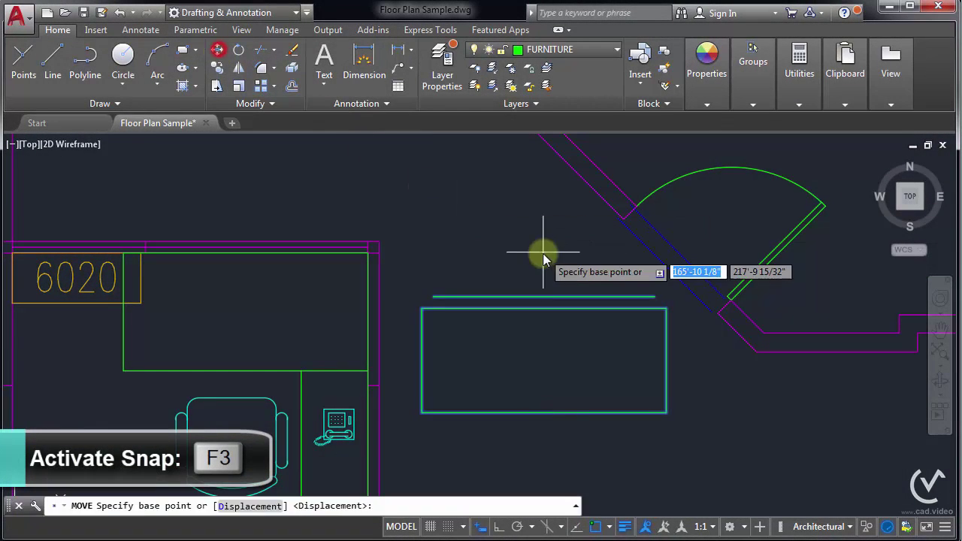
{"action": "left_click", "coordinate": [666, 309]}
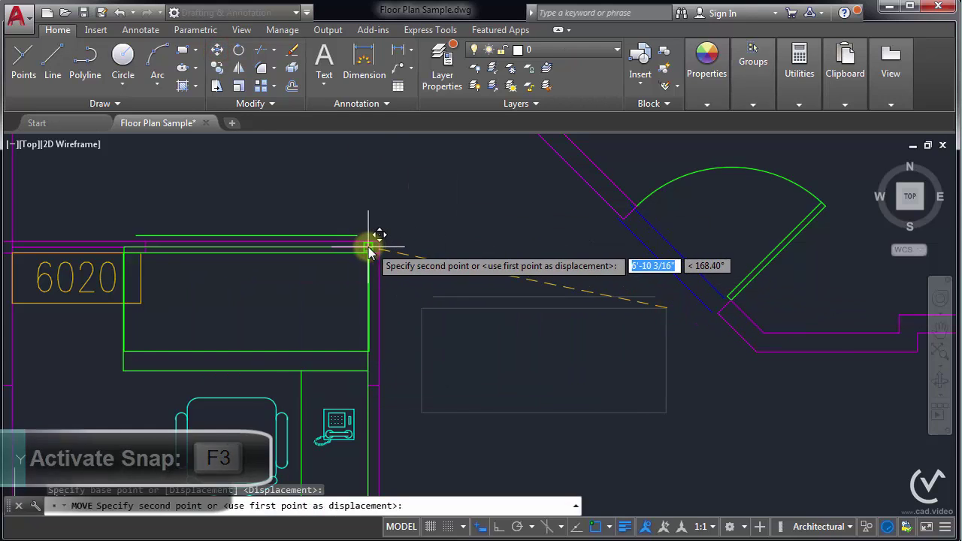
{"action": "key", "text": "Escape"}
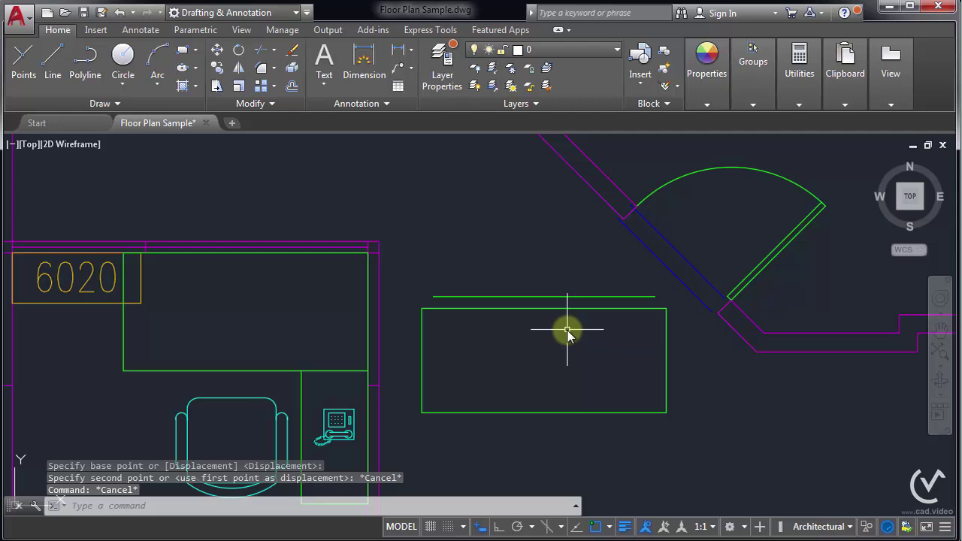
Switch running object snap off and dismiss the one-off snap menu with Esc.
{"action": "left_click", "coordinate": [598, 527]}
{"action": "right_click", "coordinate": [515, 260], "text": "shift"}
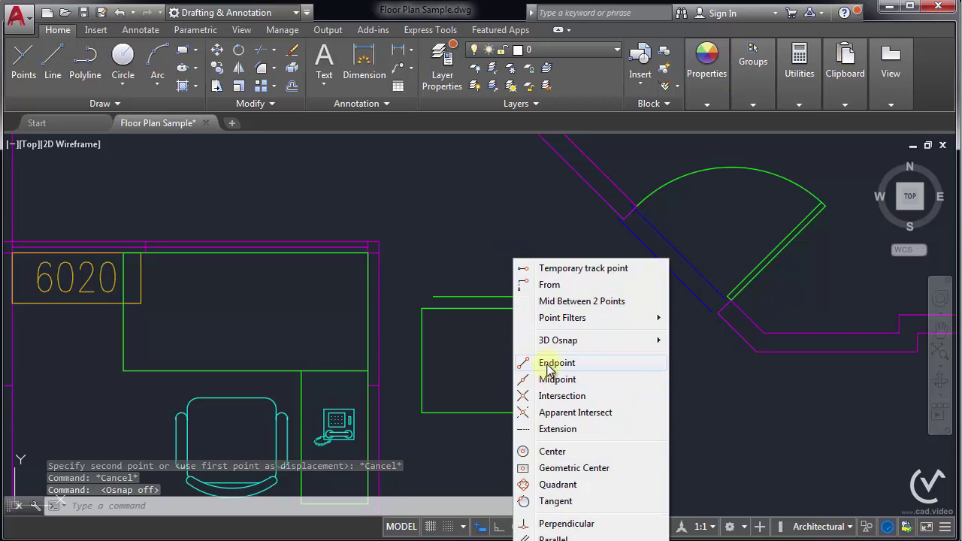
{"action": "key", "text": "Escape"}
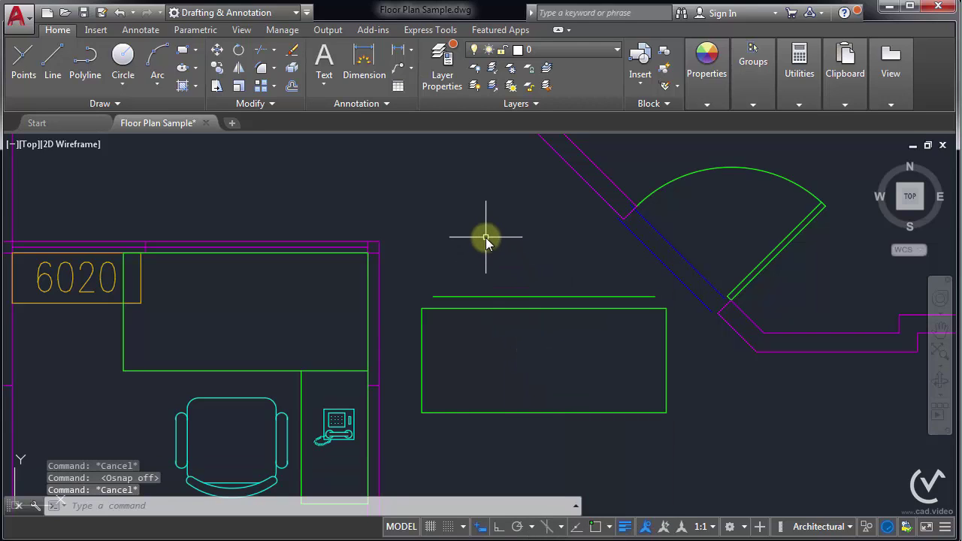